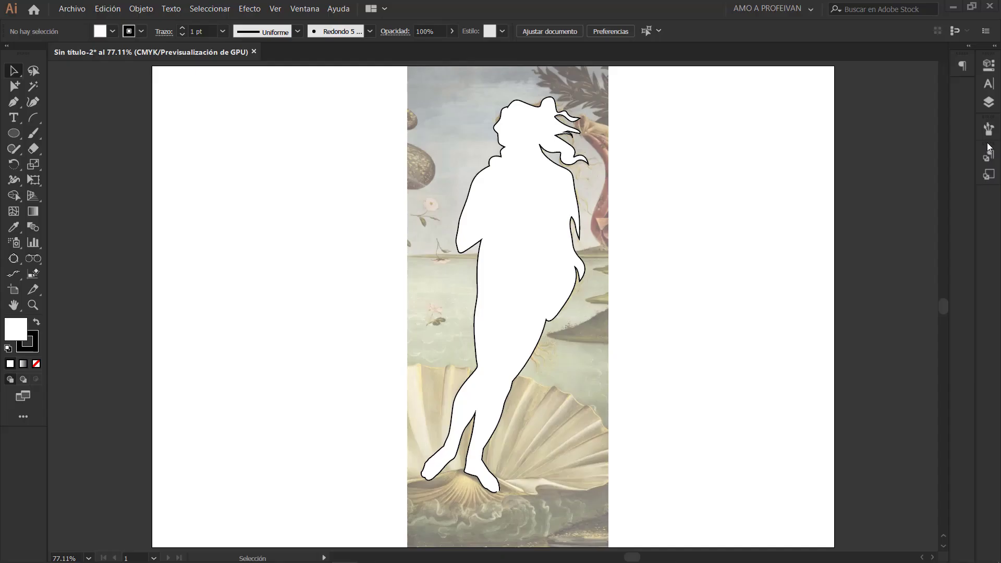
Briefly hide and reshow Capa 2 to check the painting, then select the white silhouette
left_click(989, 102)
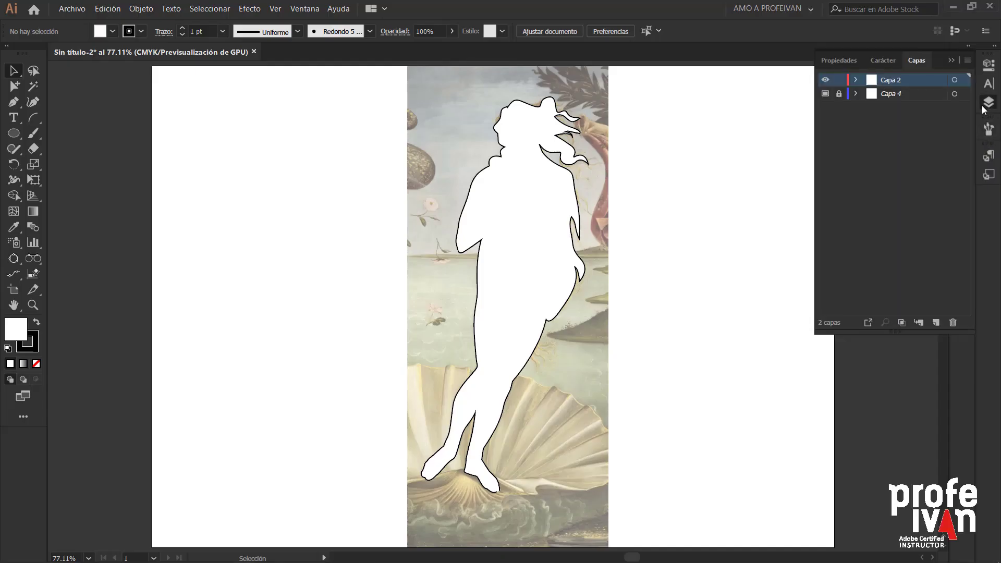
left_click(825, 80)
left_click(826, 79)
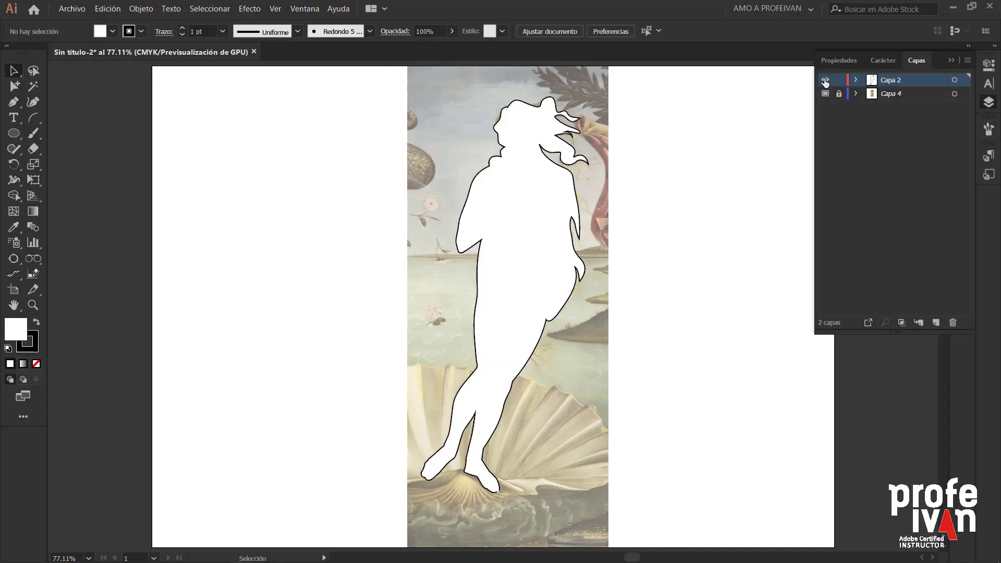
left_click(777, 126)
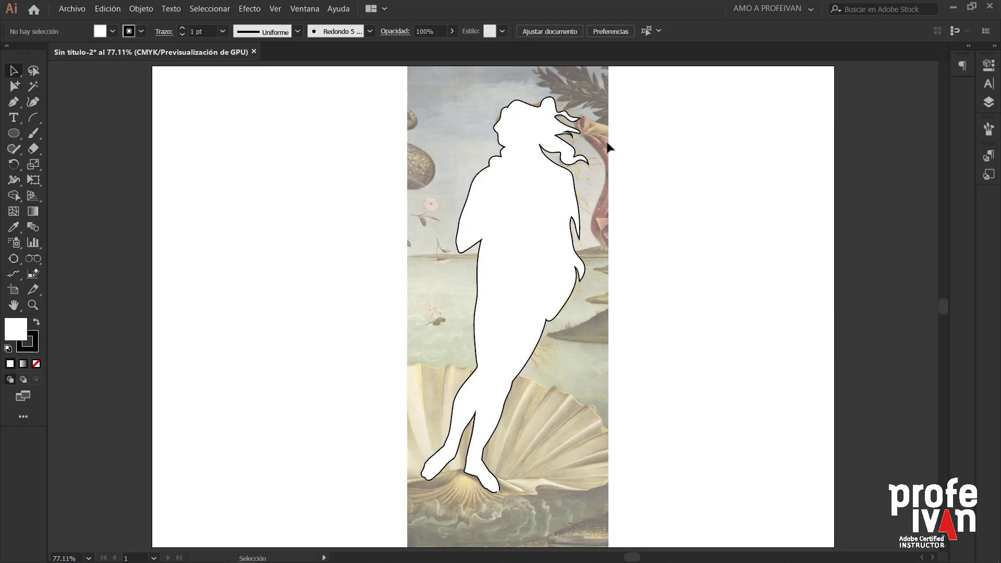
left_click(550, 152)
left_click(75, 10)
mouse_move(108, 232)
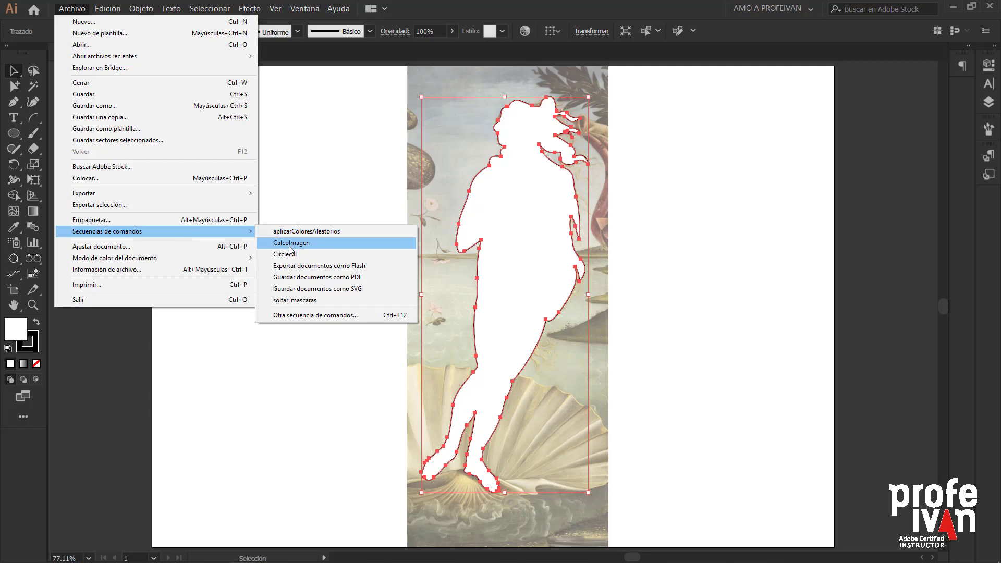
Run CircleFill on the silhouette with max size 10 and min size 1, then deselect
left_click(285, 255)
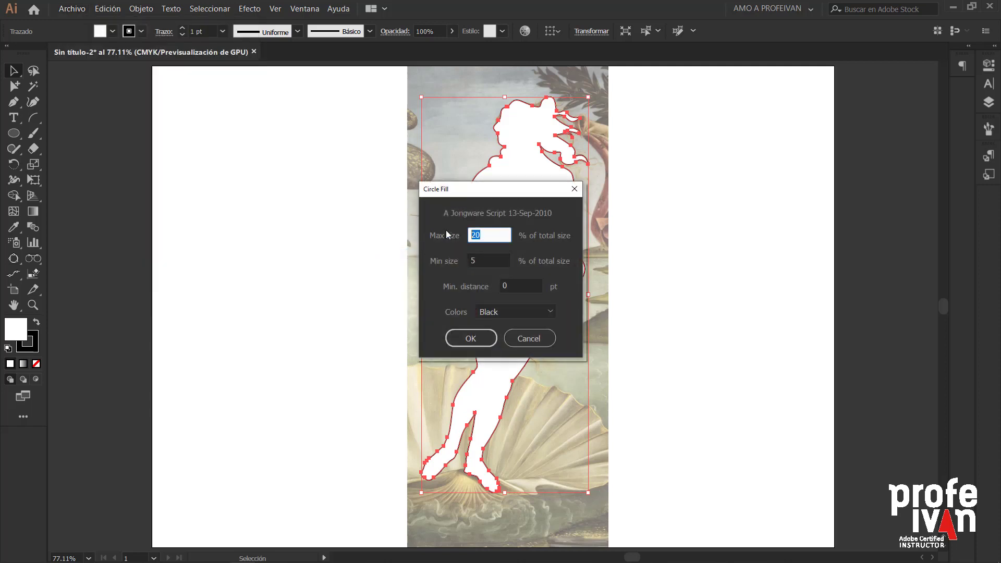
type("10")
key("Tab")
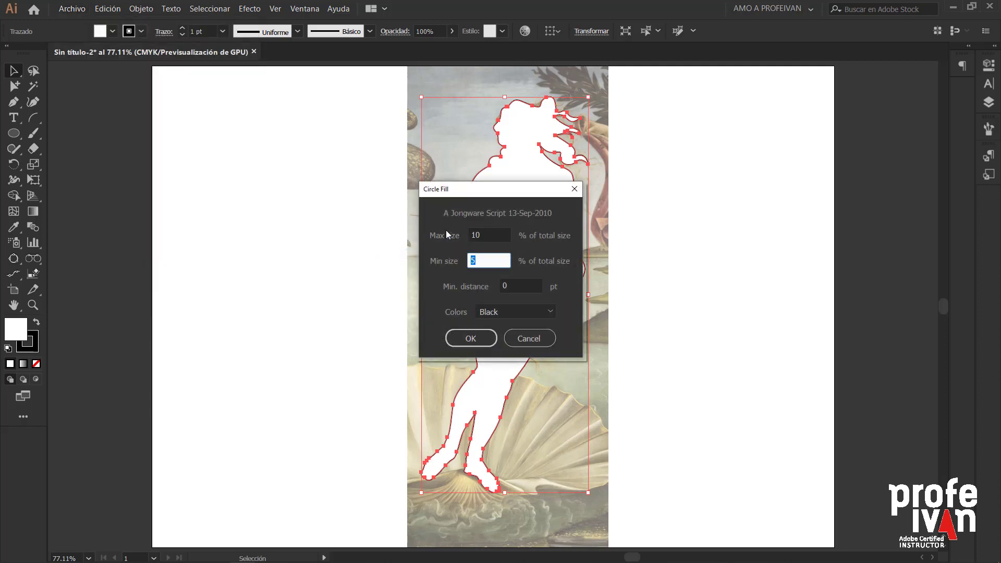
type("1")
left_click(471, 338)
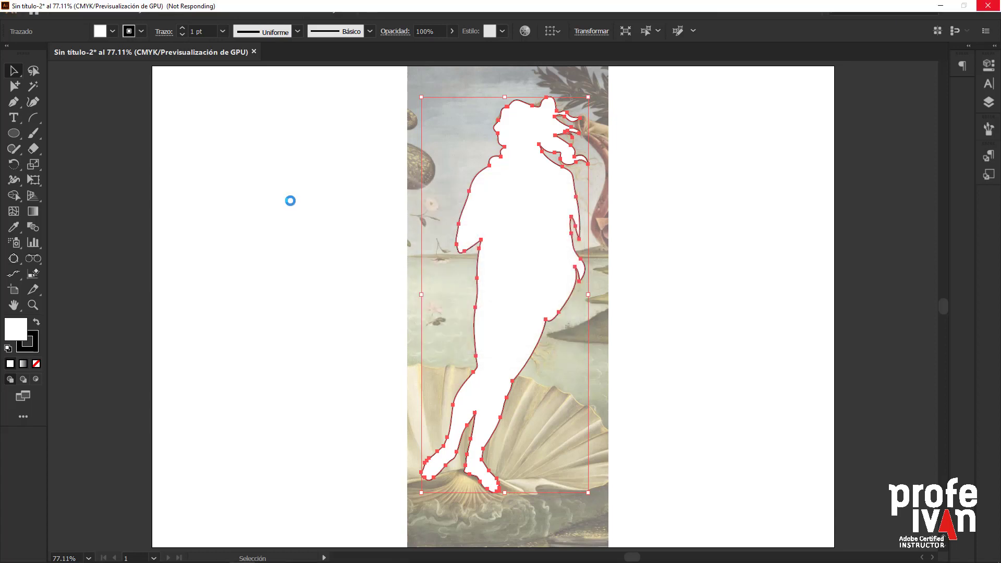
left_click(290, 200)
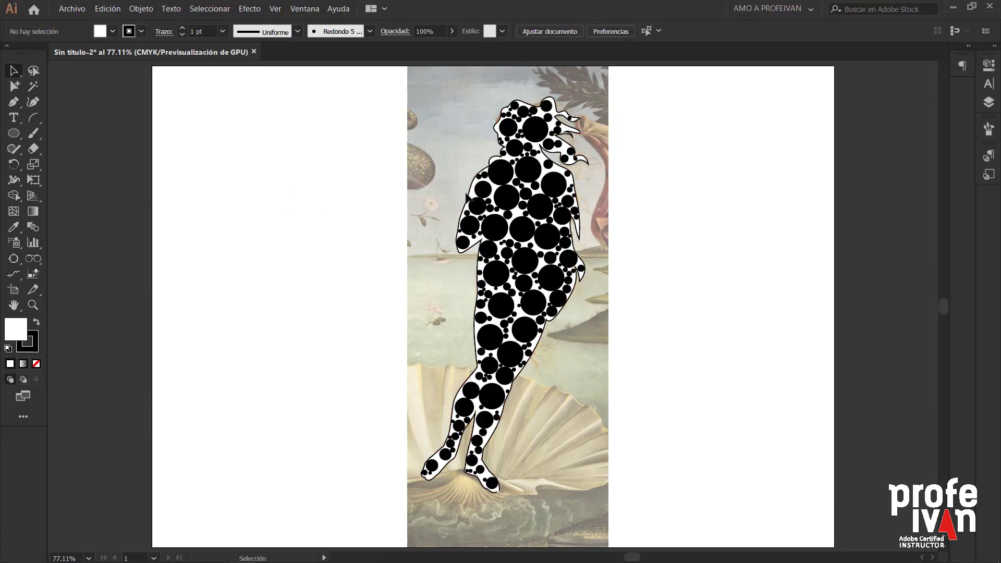
Hide the background painting layer and delete the silhouette outline
left_click(989, 102)
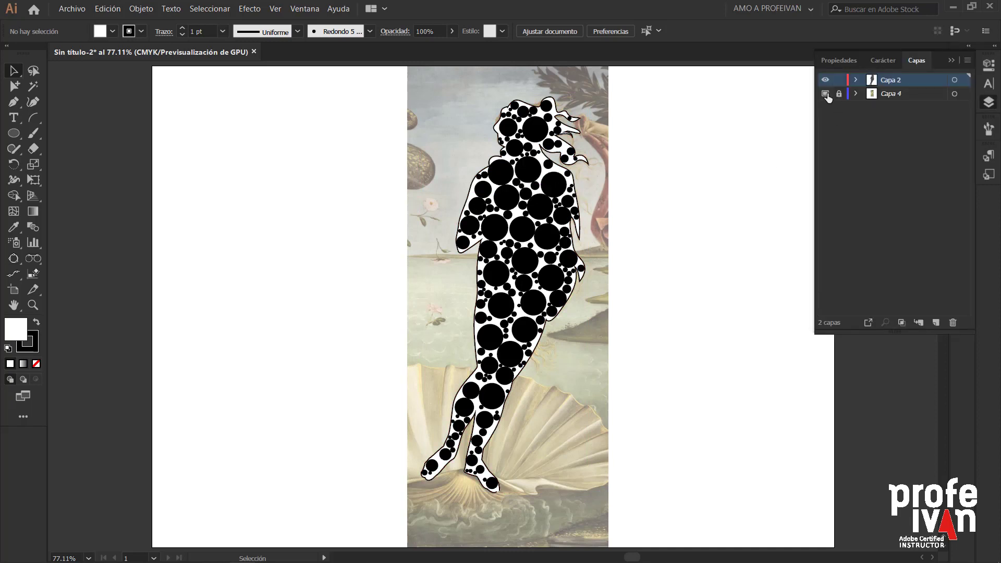
left_click(825, 94)
left_click(460, 192)
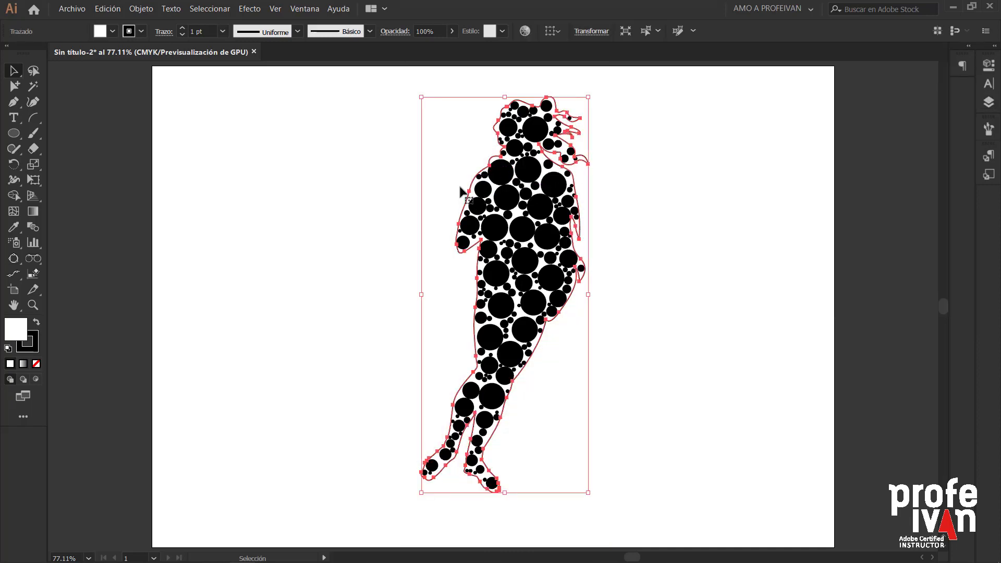
key("Delete")
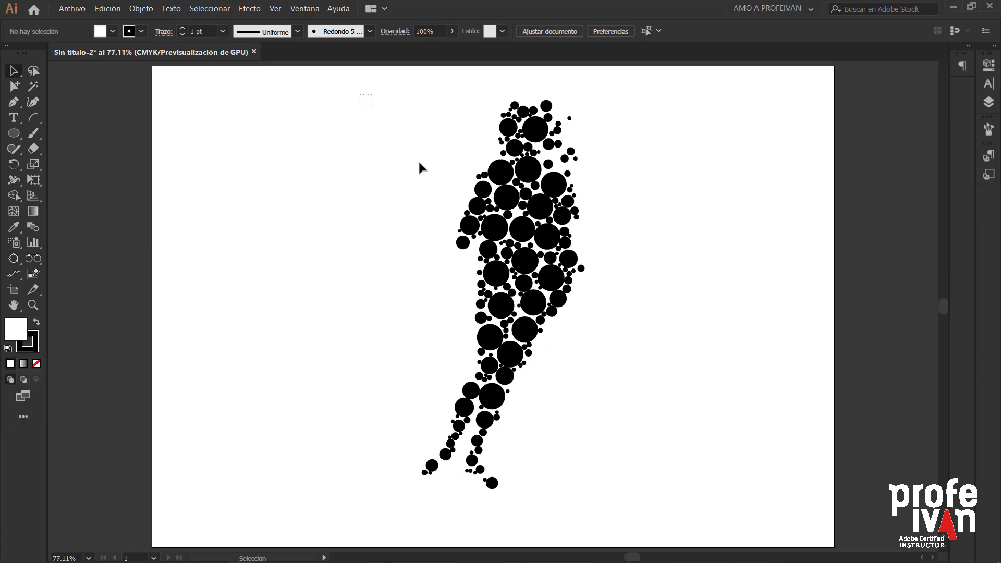
Fill all circles blue, then recolour them randomly with aplicarColoresAleatorios
mouse_move(420, 165)
left_mouse_down()
mouse_move(592, 492)
mouse_move(623, 518)
left_mouse_up()
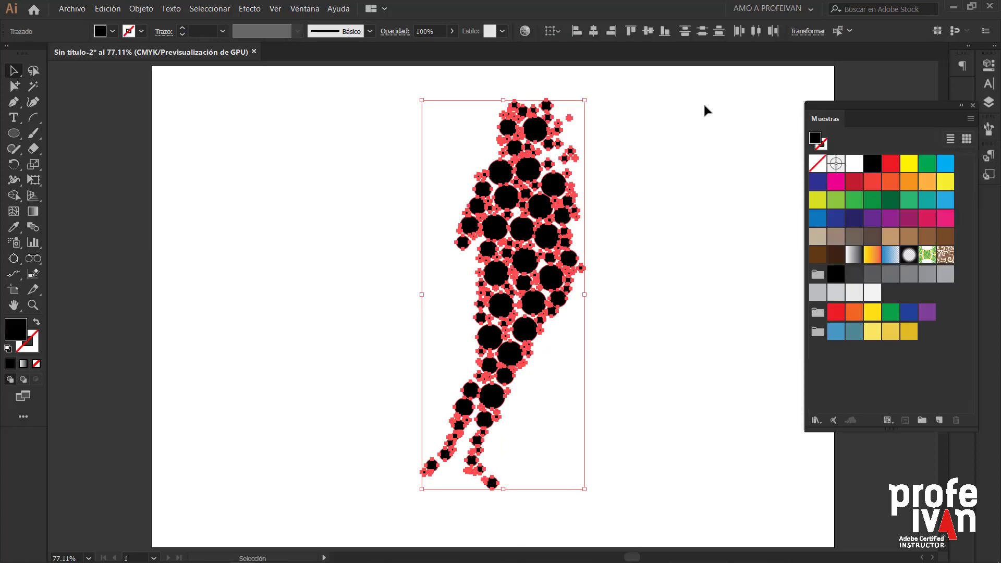
left_click(836, 332)
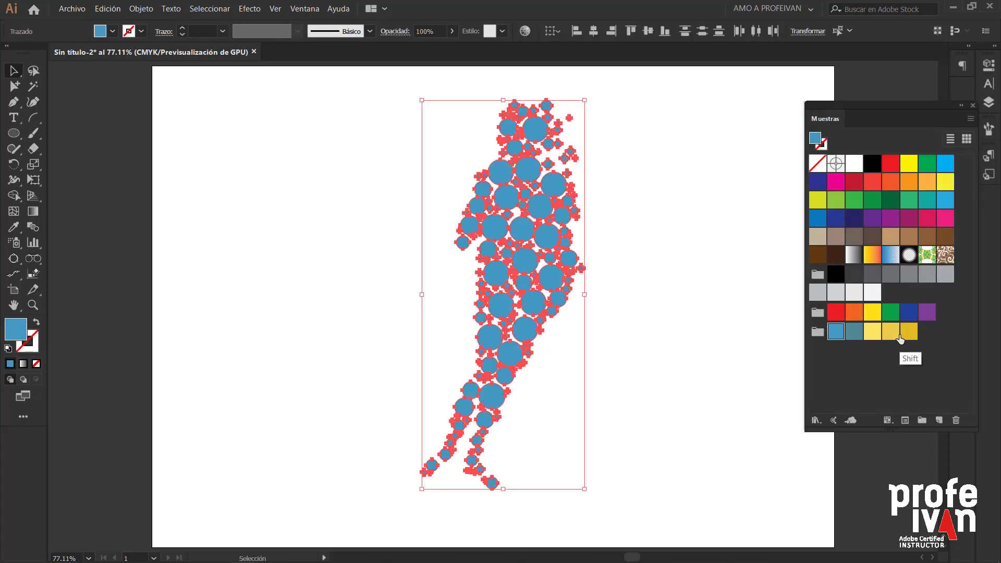
left_click(80, 11)
left_click(351, 233)
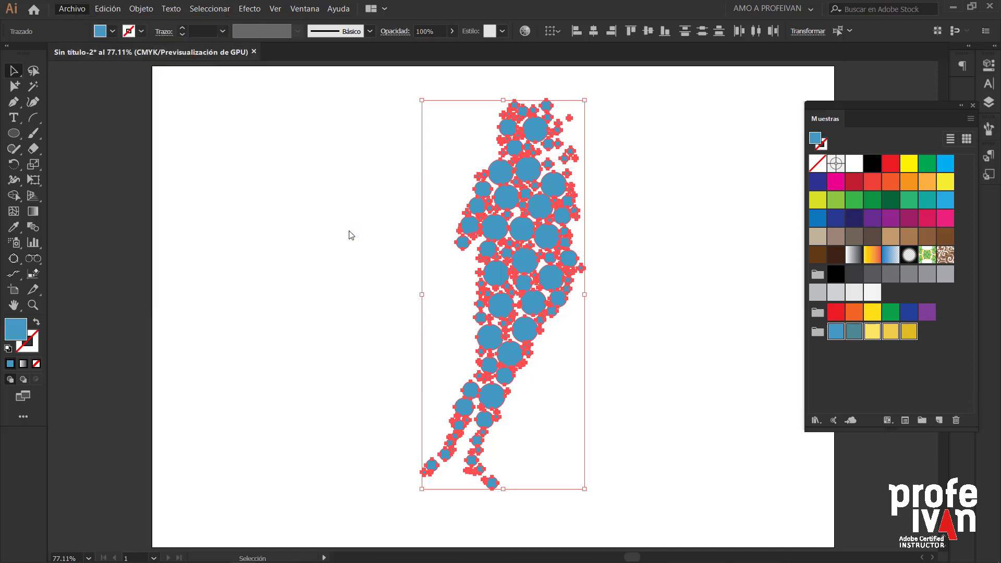
Apply a -80% Pucker & Bloat effect to turn the circles into stars
left_click(250, 14)
mouse_move(287, 102)
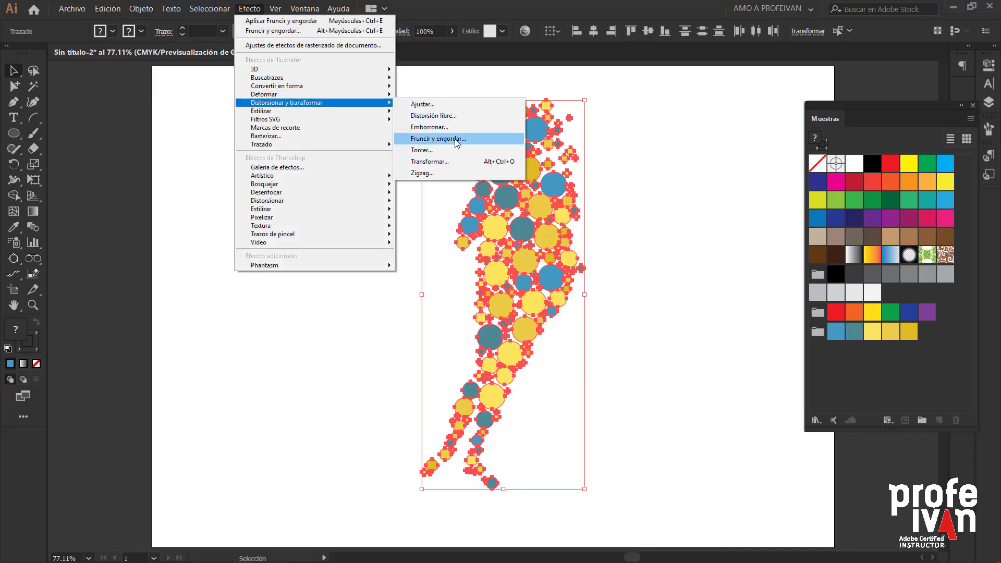
left_click(456, 141)
left_click(108, 137)
left_click_drag(185, 99, 158, 104)
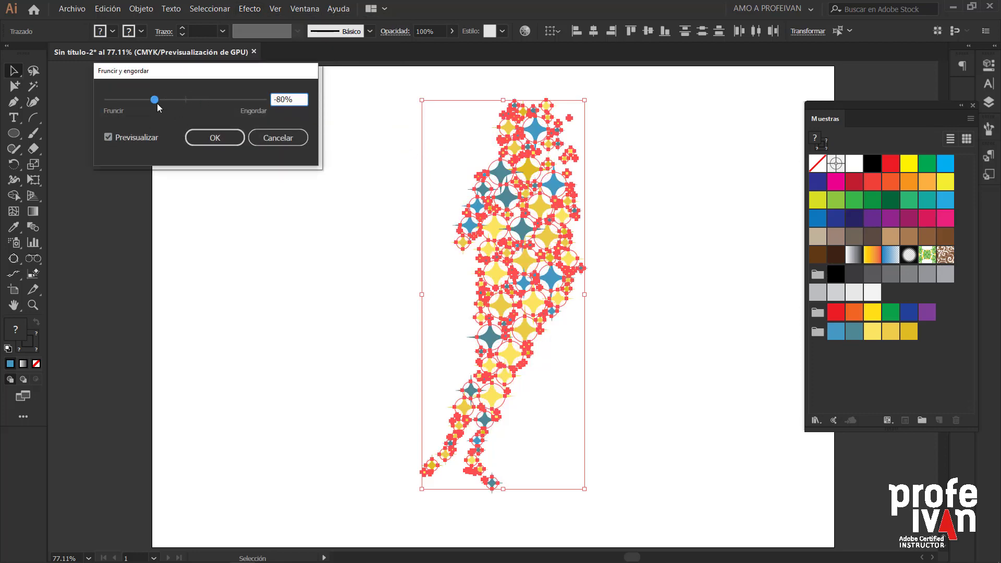
left_click(224, 138)
left_click(72, 9)
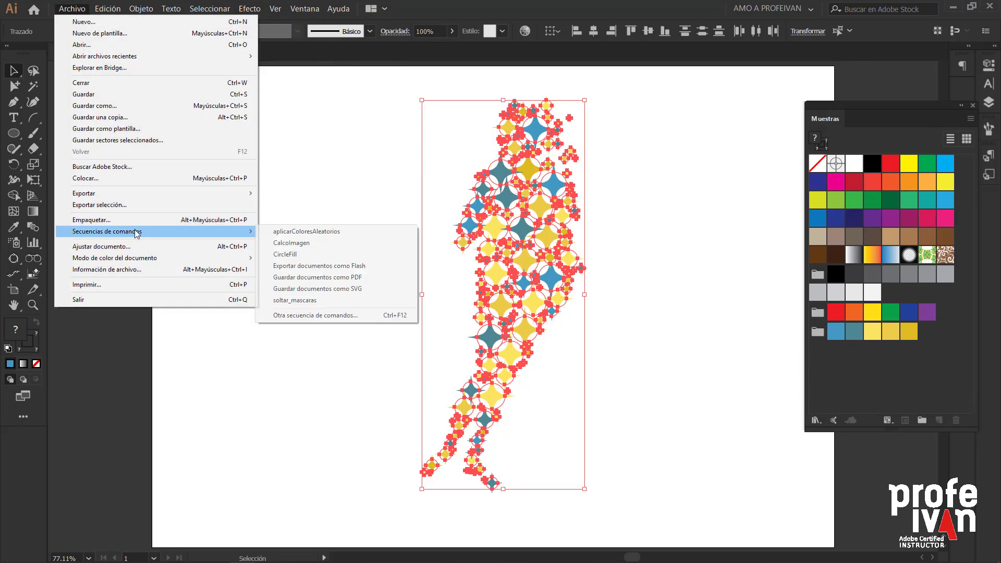
Run the random rotation script on the stars, accepting both rotation angle prompts
left_click(318, 315)
double_click(219, 216)
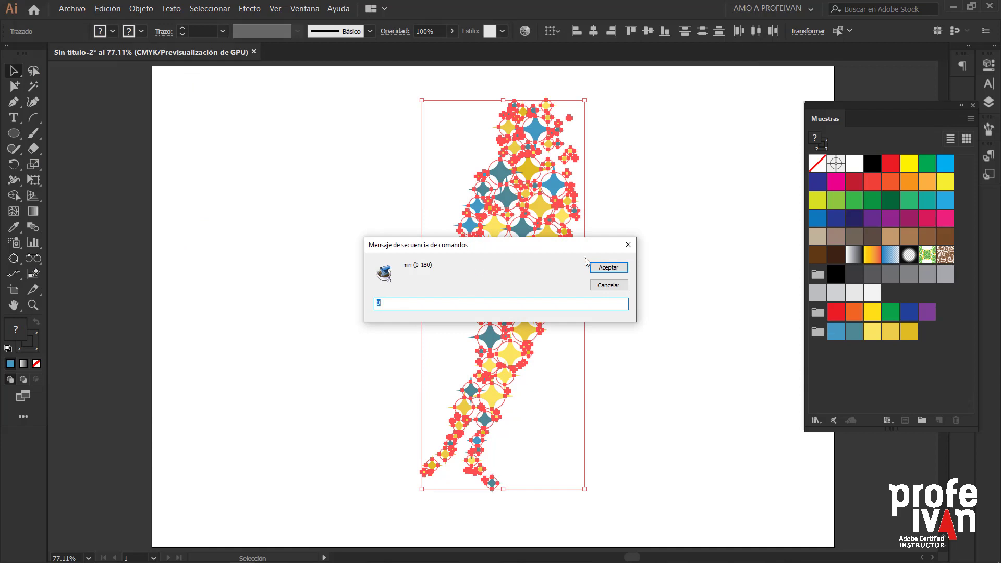
left_click(608, 267)
left_click(608, 267)
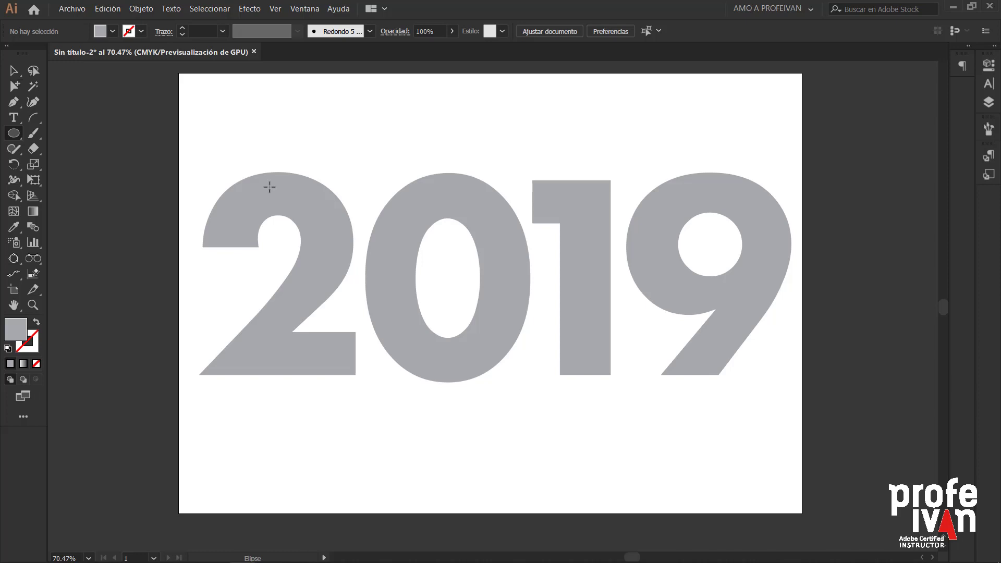
Save all four numerals as a selection named '2019', then select just the 2
key("v")
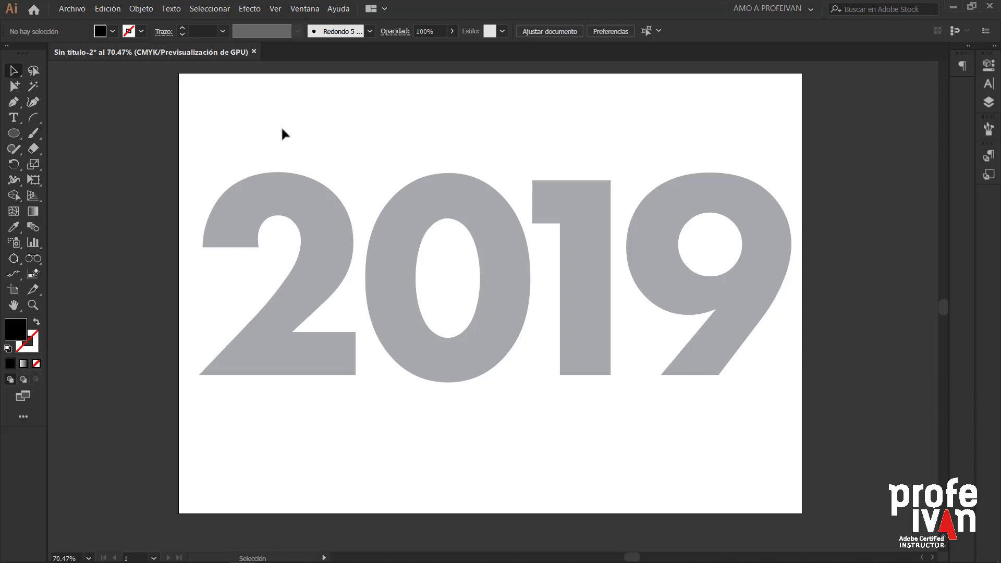
left_click_drag(272, 150, 706, 203)
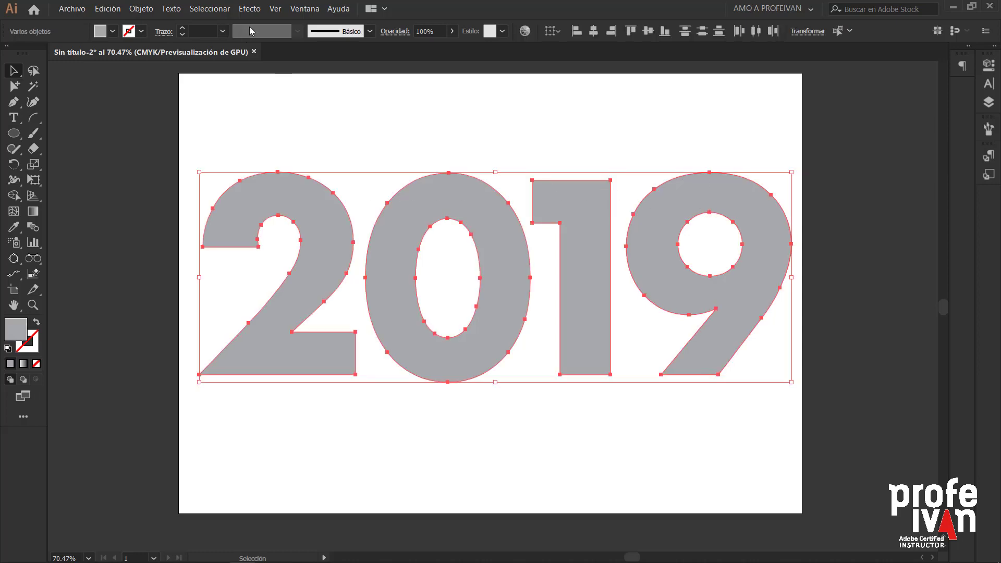
left_click(221, 11)
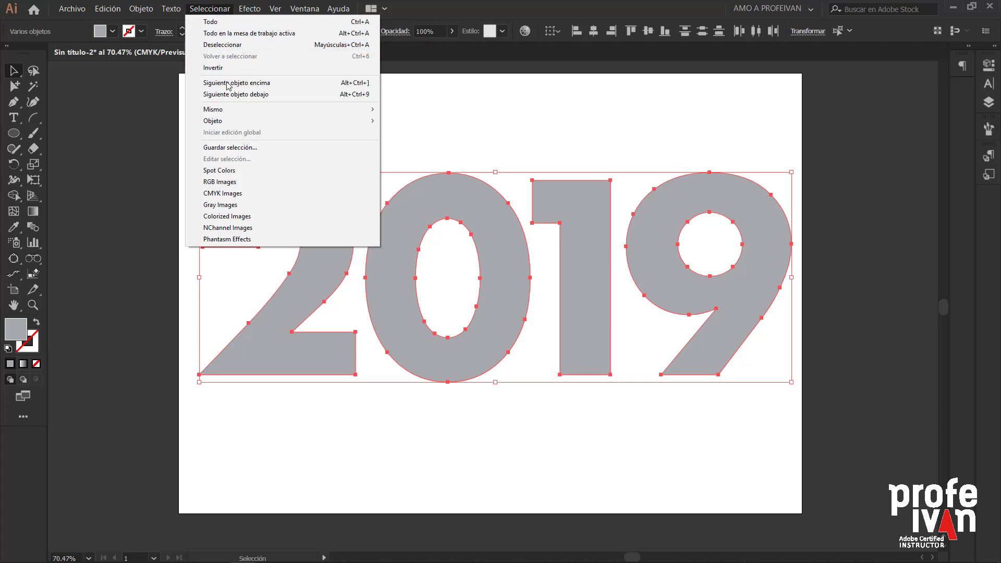
left_click(234, 147)
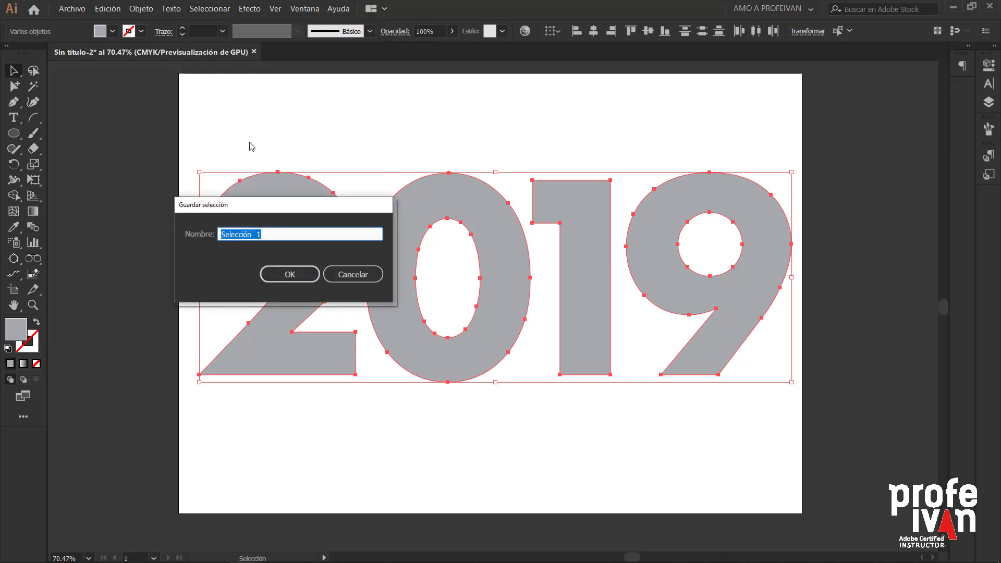
type("2019")
key("Return")
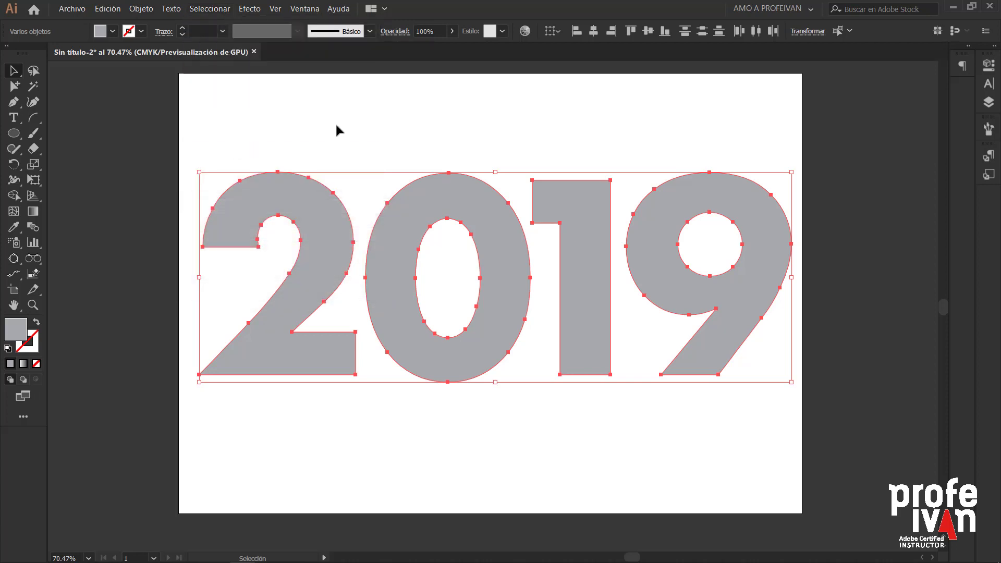
left_click_drag(265, 141, 275, 194)
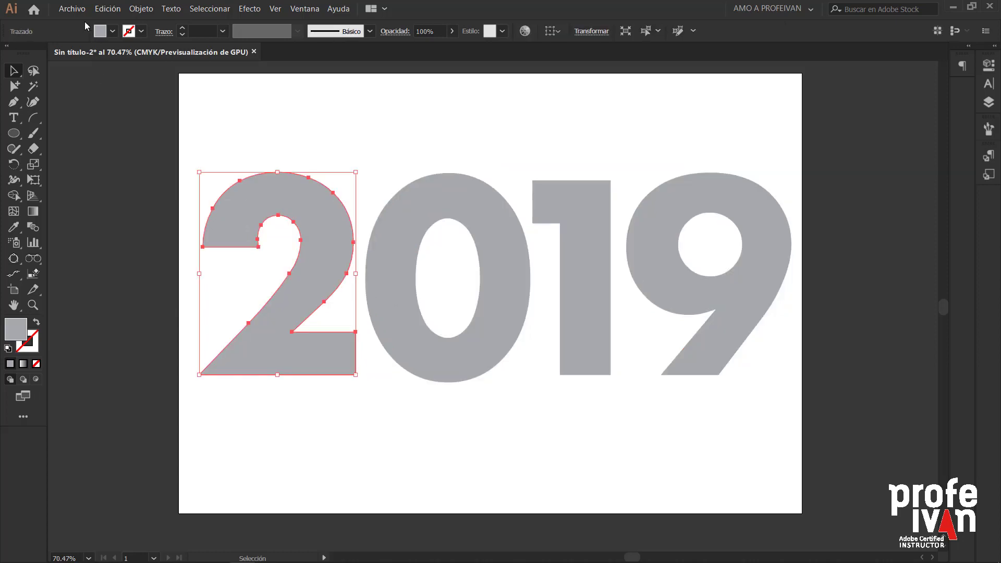
Fill the 2 using CircleFill with max 20, min 5, distance 0 and Black circles
left_click(76, 9)
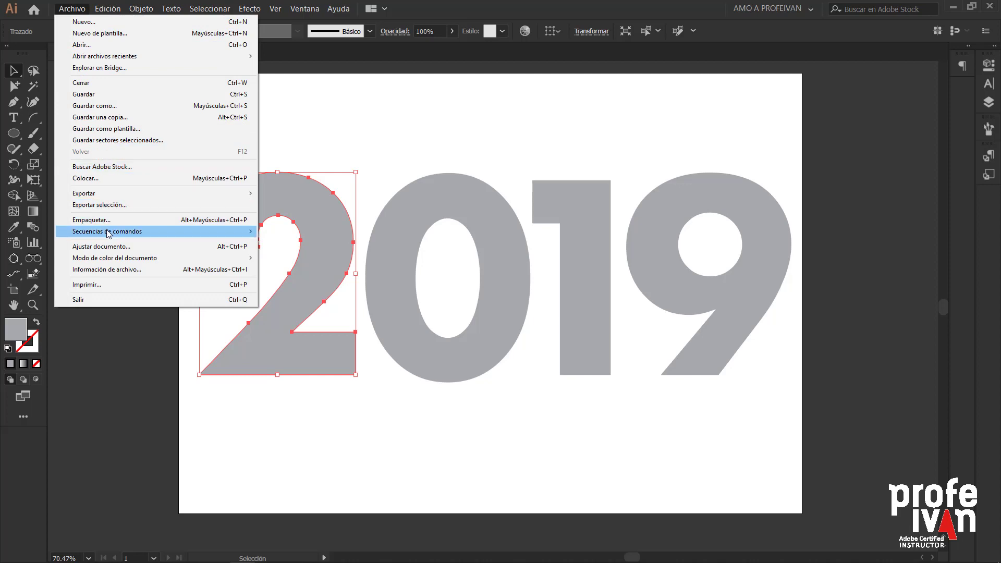
mouse_move(107, 232)
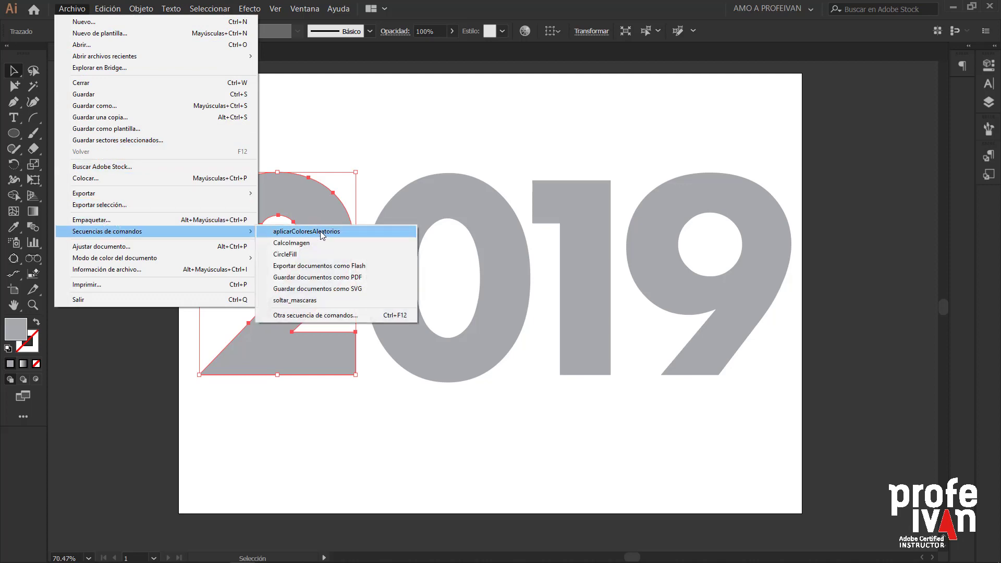
left_click(316, 255)
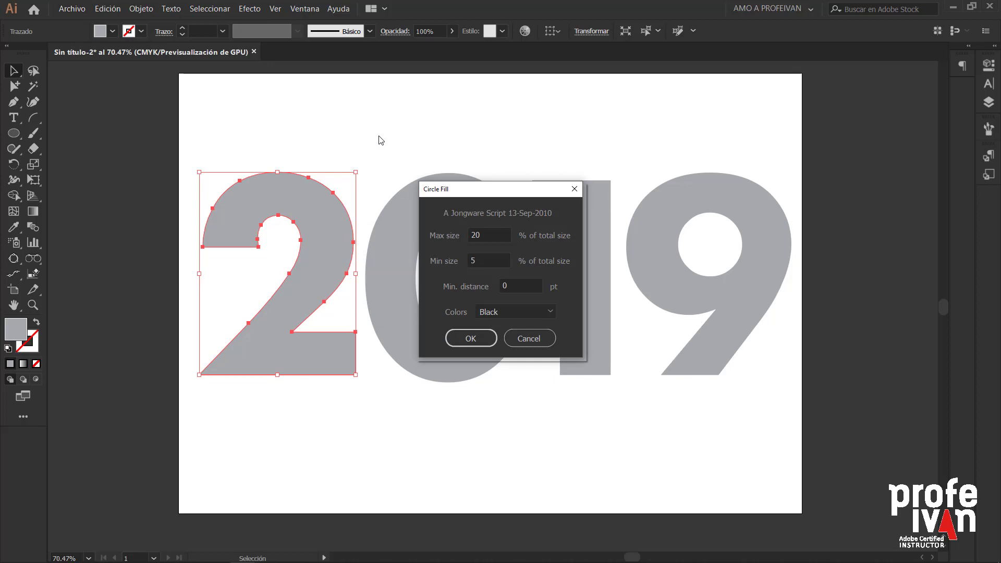
left_click(483, 235)
left_click(488, 260)
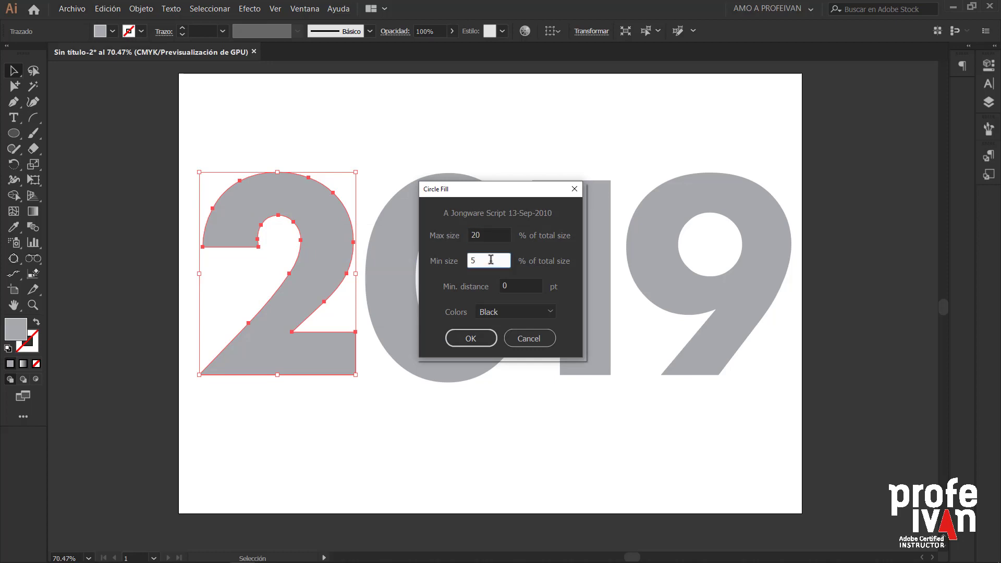
left_click(513, 285)
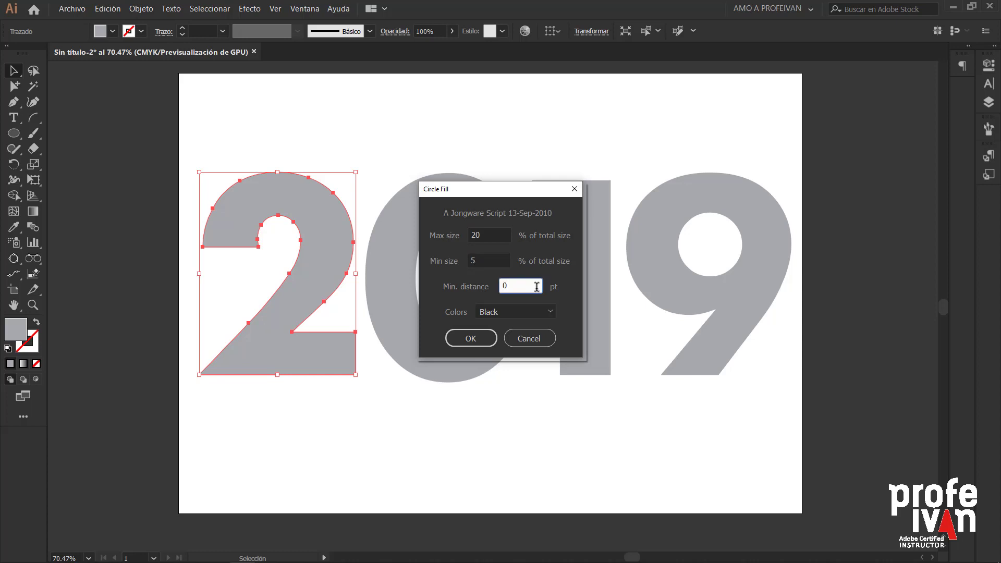
left_click(550, 312)
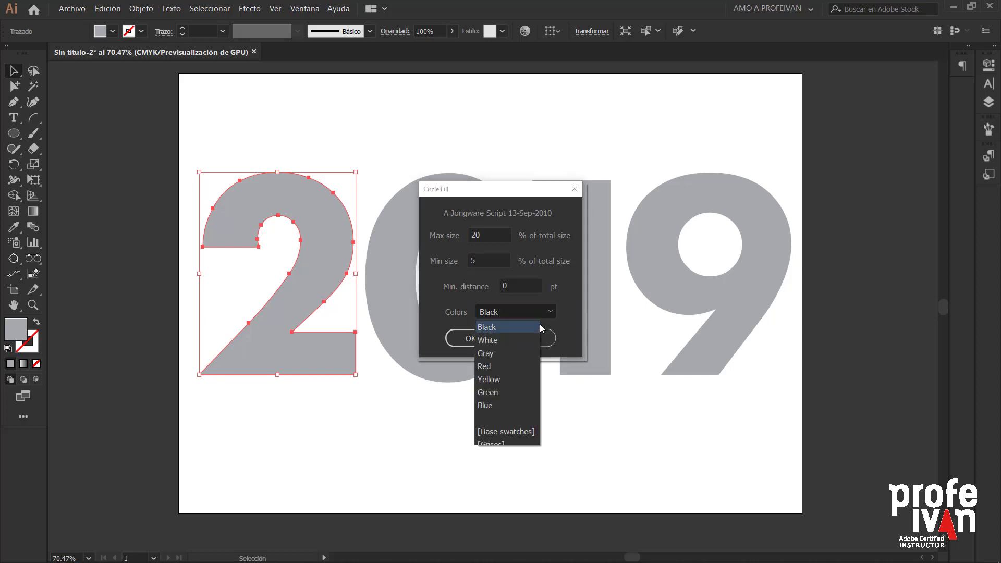
left_click(540, 327)
left_click(480, 199)
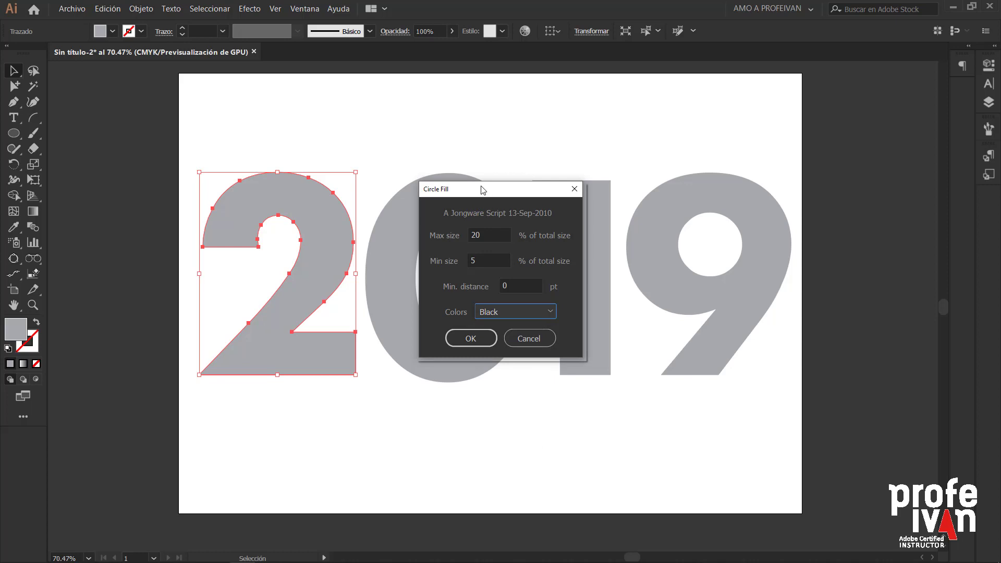
left_click(482, 336)
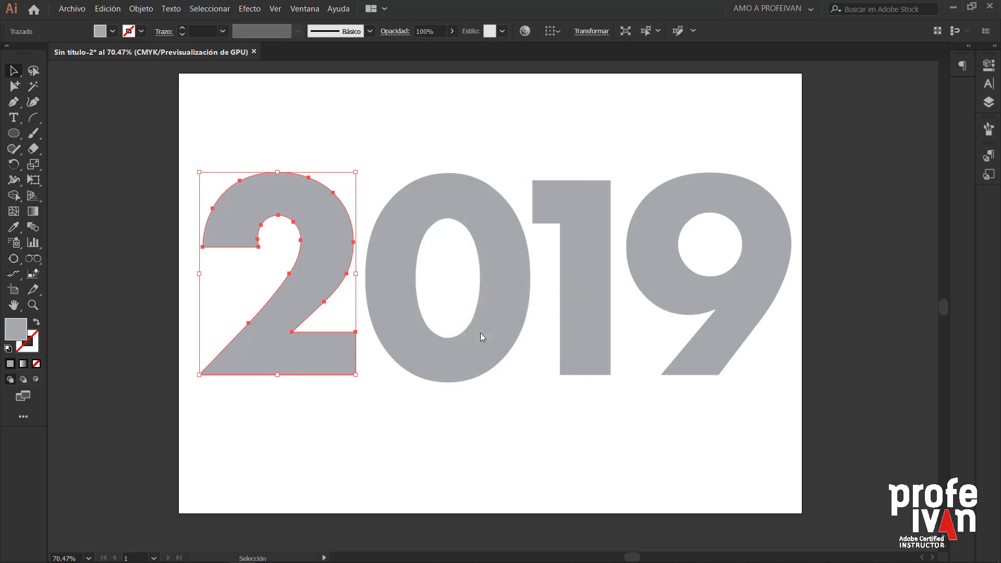
Deselect the filled 2 and select the 0 numeral
left_click(421, 136)
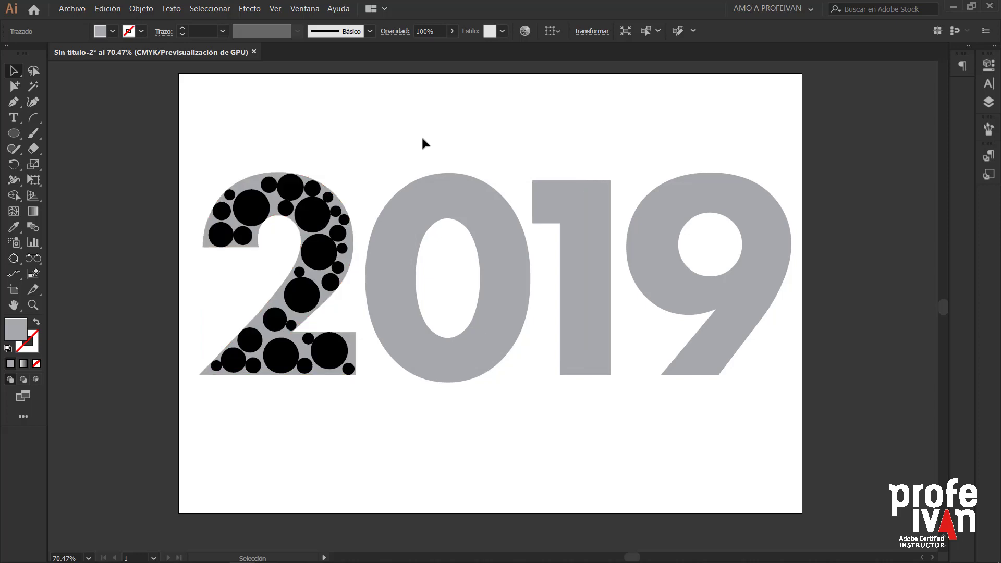
left_click(388, 209)
left_click(72, 8)
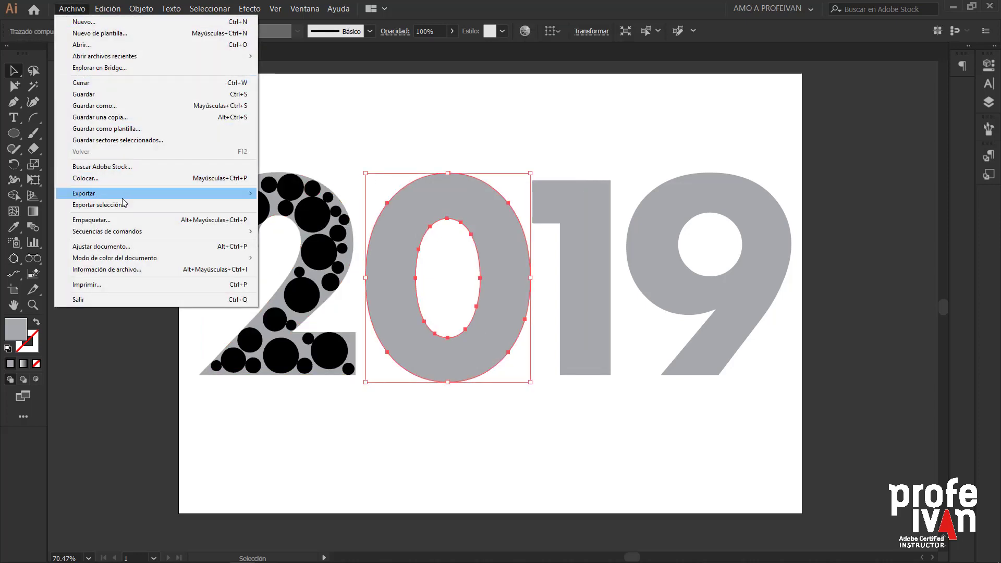
Run CircleFill with the same settings on the 0, 1 and 9, then deselect
left_click(120, 231)
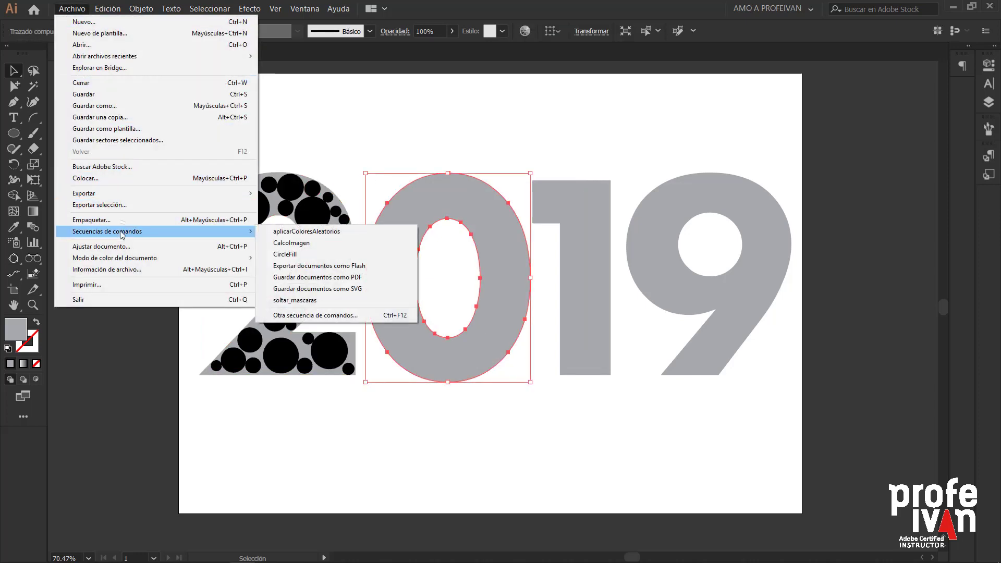
left_click(327, 254)
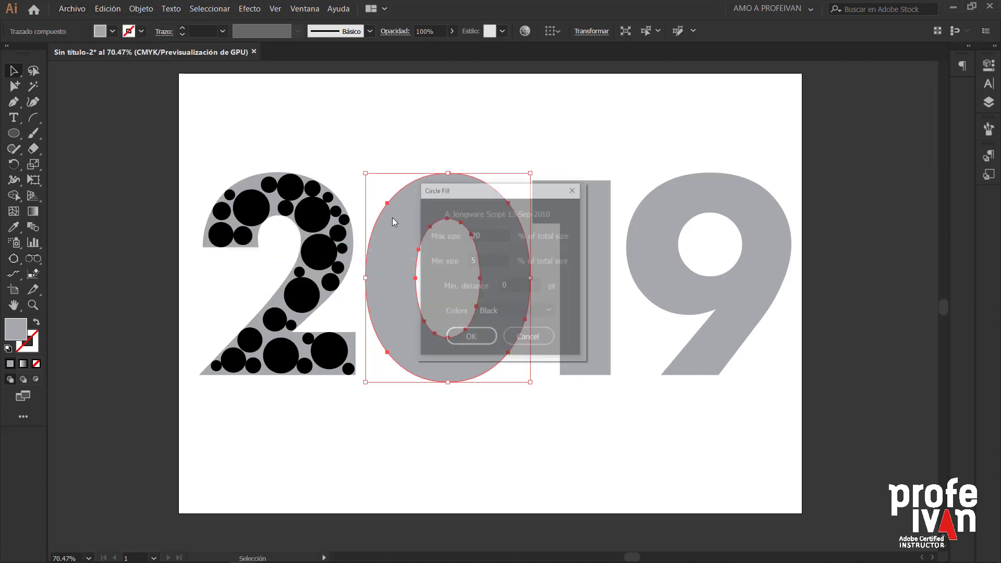
left_click(472, 338)
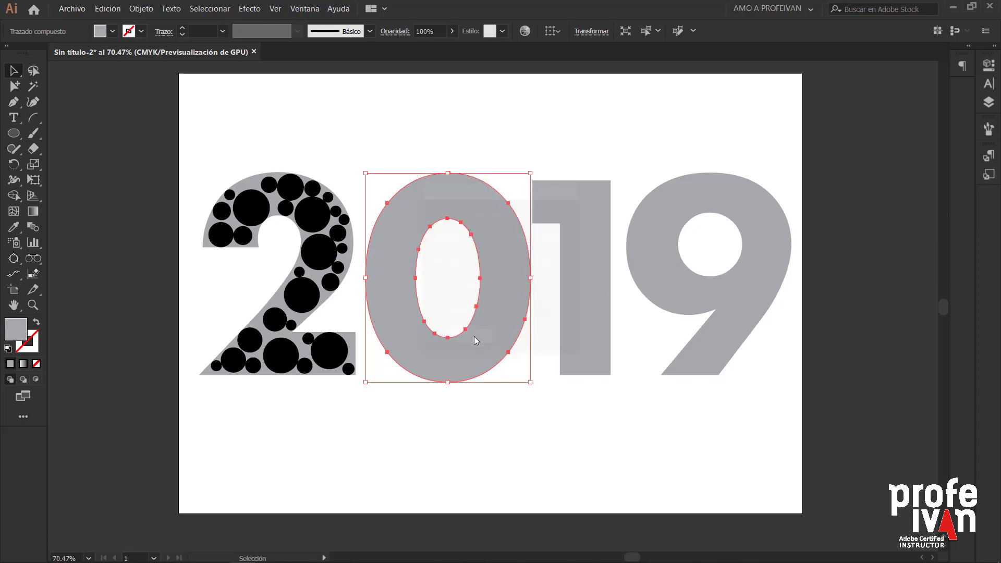
left_click(73, 9)
mouse_move(108, 231)
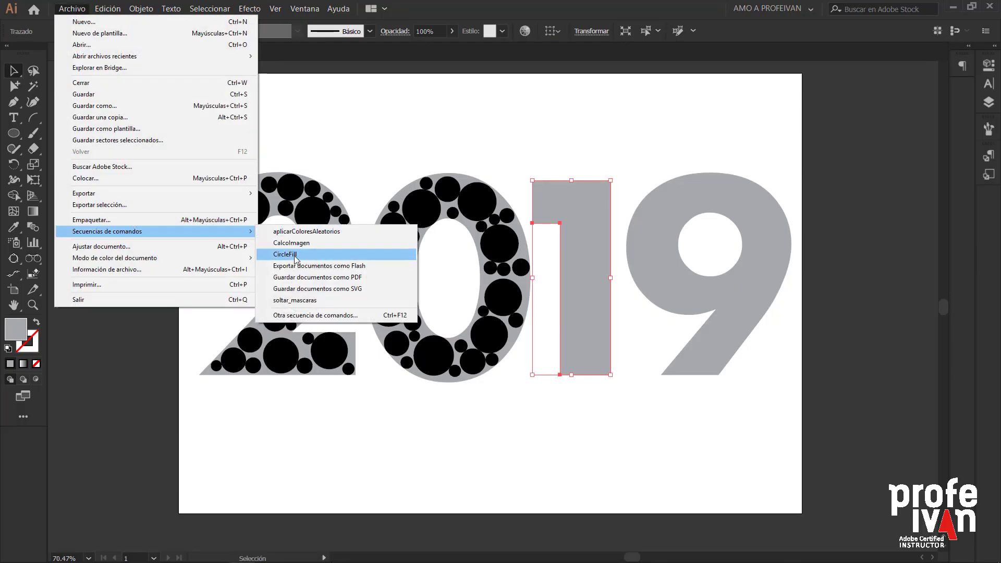
left_click(294, 254)
left_click(471, 338)
left_click(73, 9)
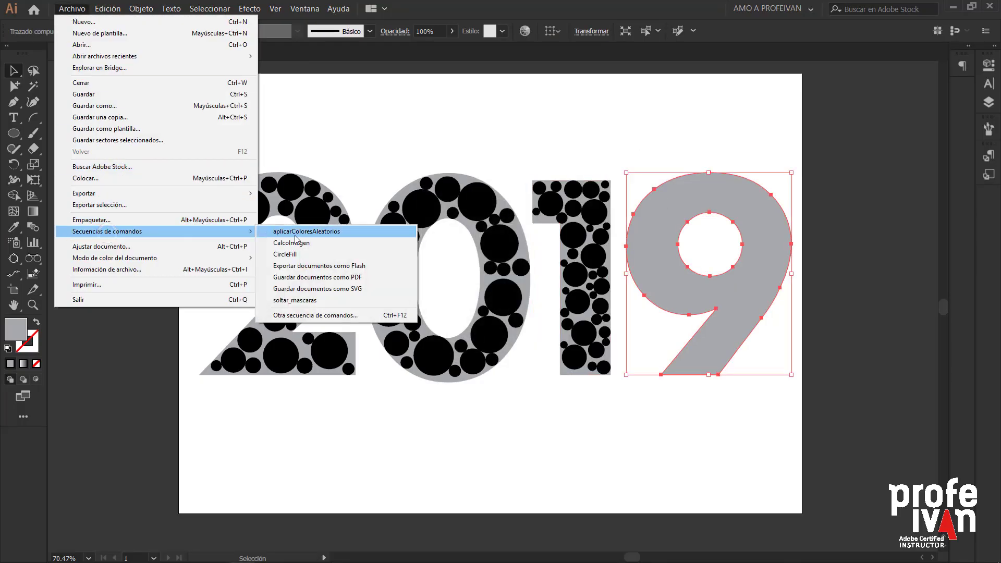
left_click(294, 254)
left_click(483, 341)
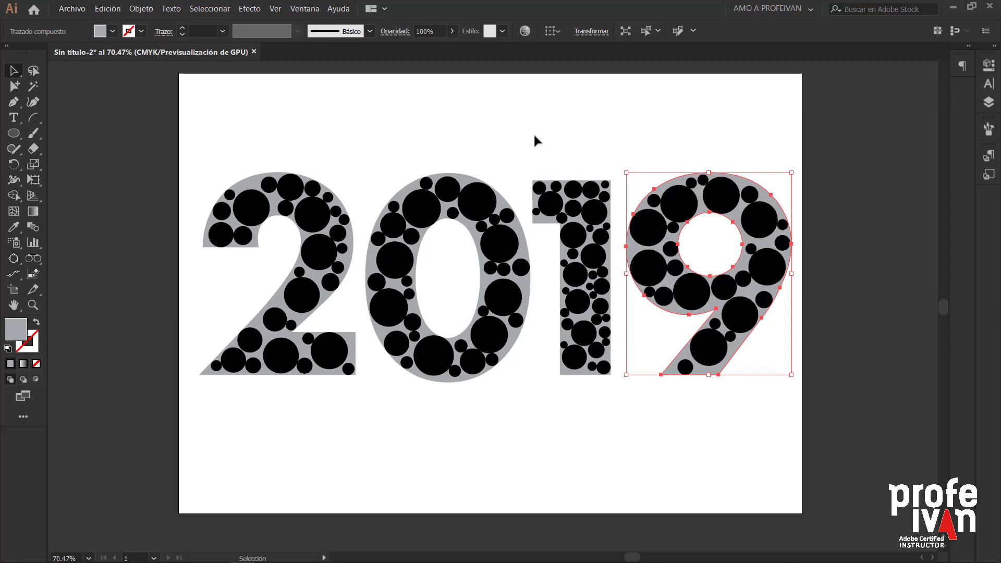
left_click(301, 102)
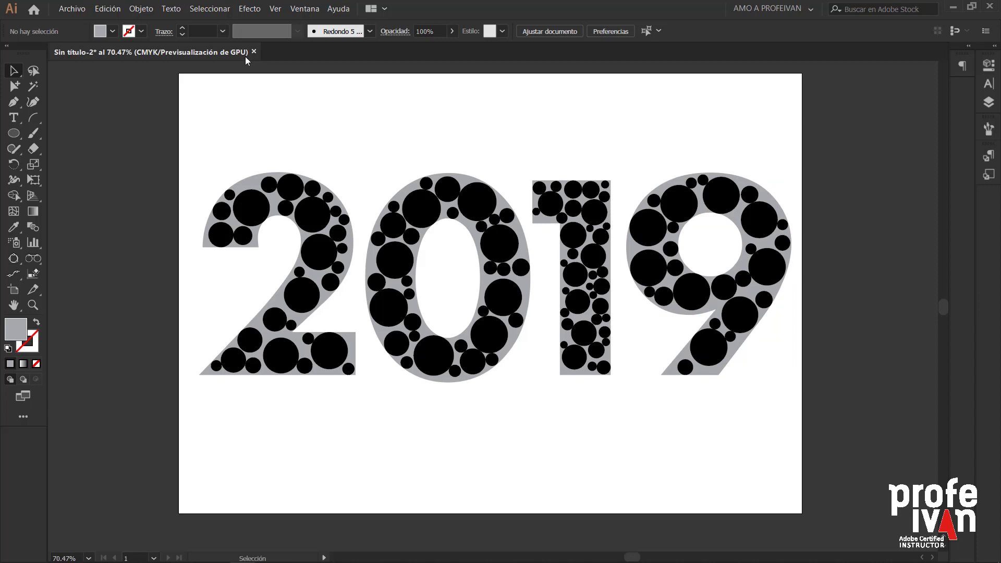
Recall the saved 'año' selection, move the grey numerals to a new layer, and hide it
left_click(222, 11)
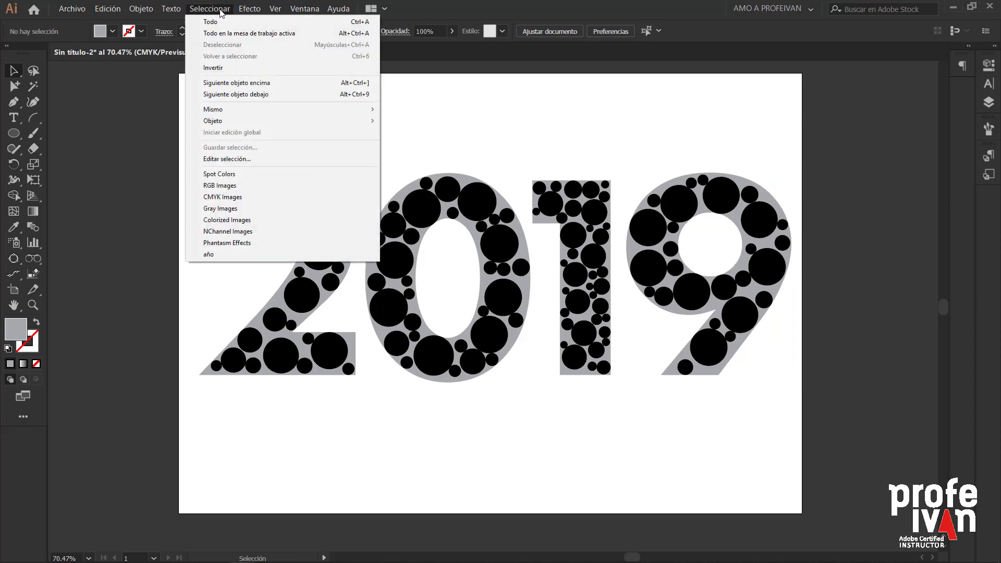
left_click(237, 254)
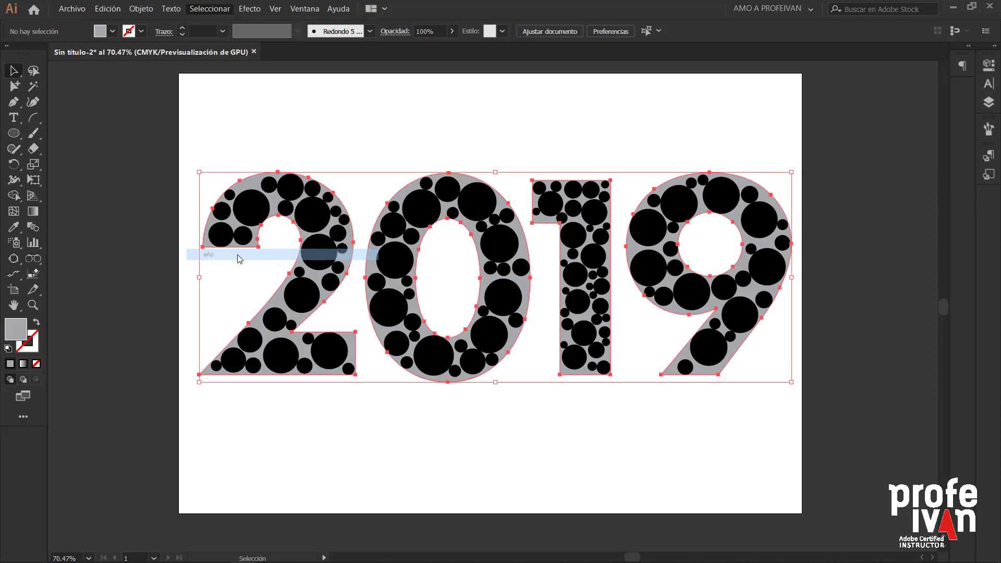
left_click(989, 103)
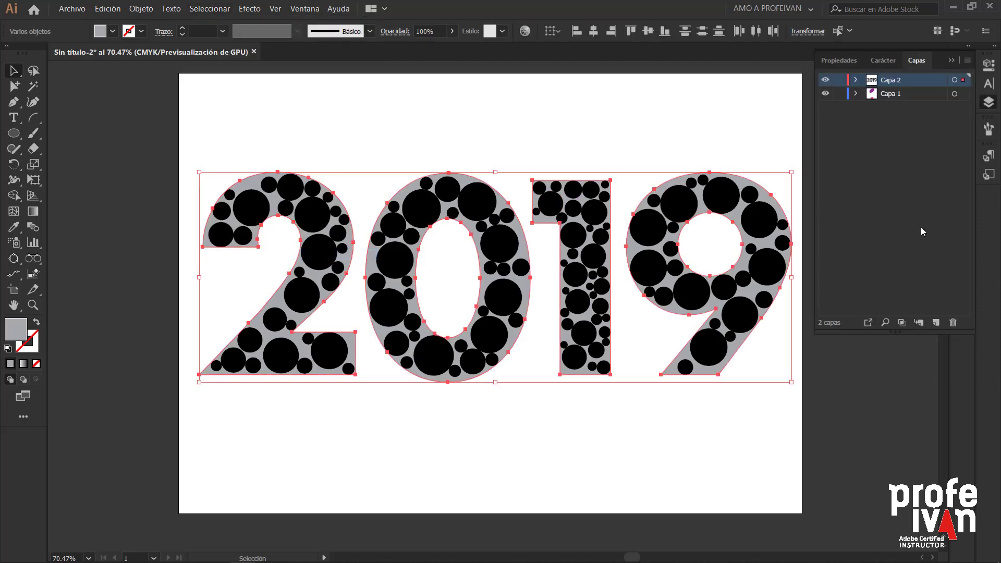
left_click(935, 322)
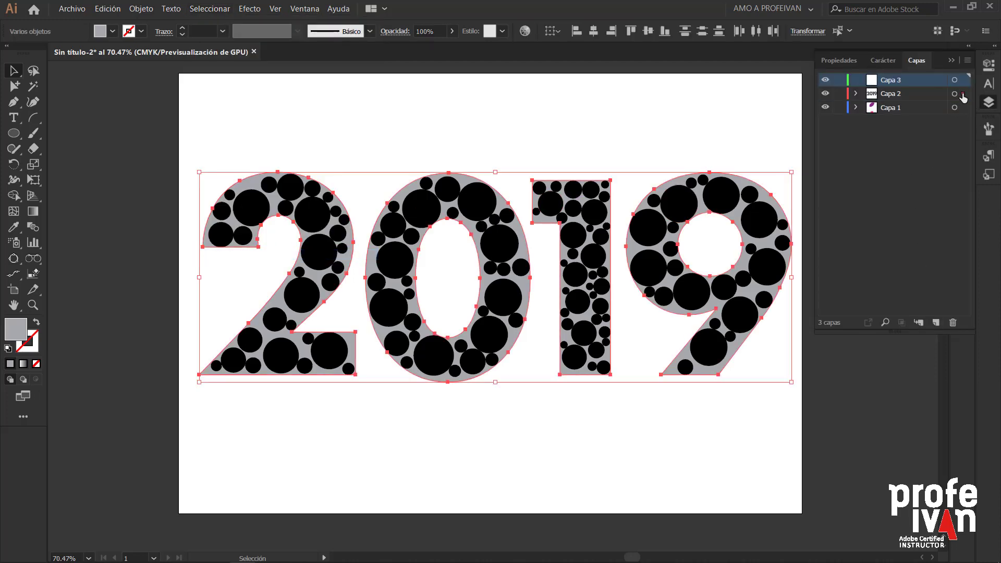
left_click_drag(961, 72, 963, 81)
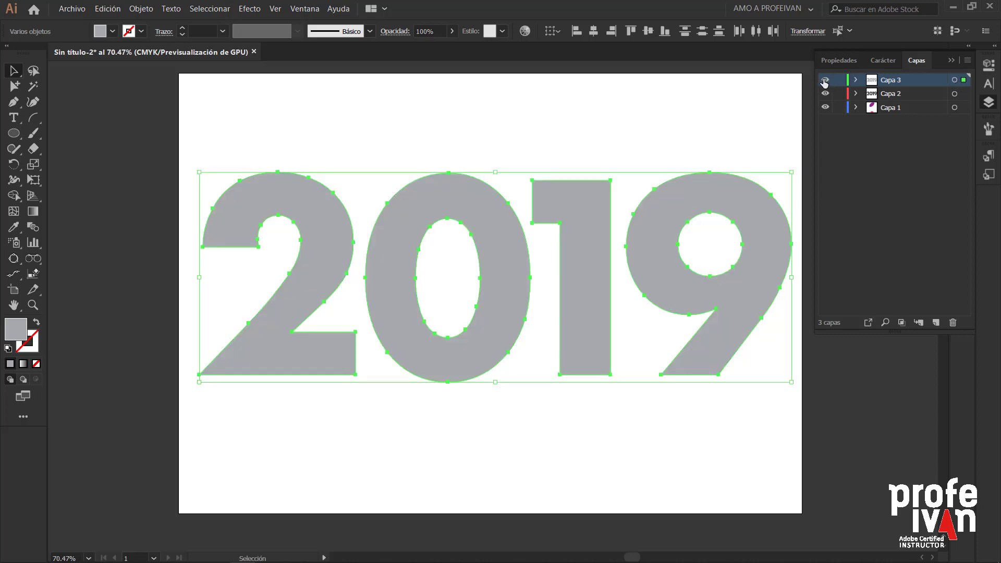
left_click(822, 80)
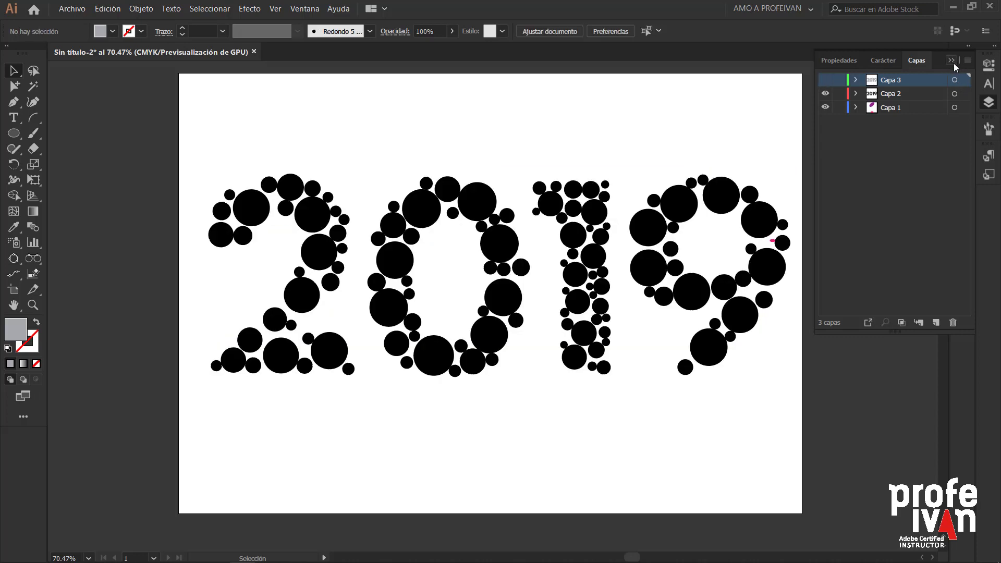
left_click(989, 102)
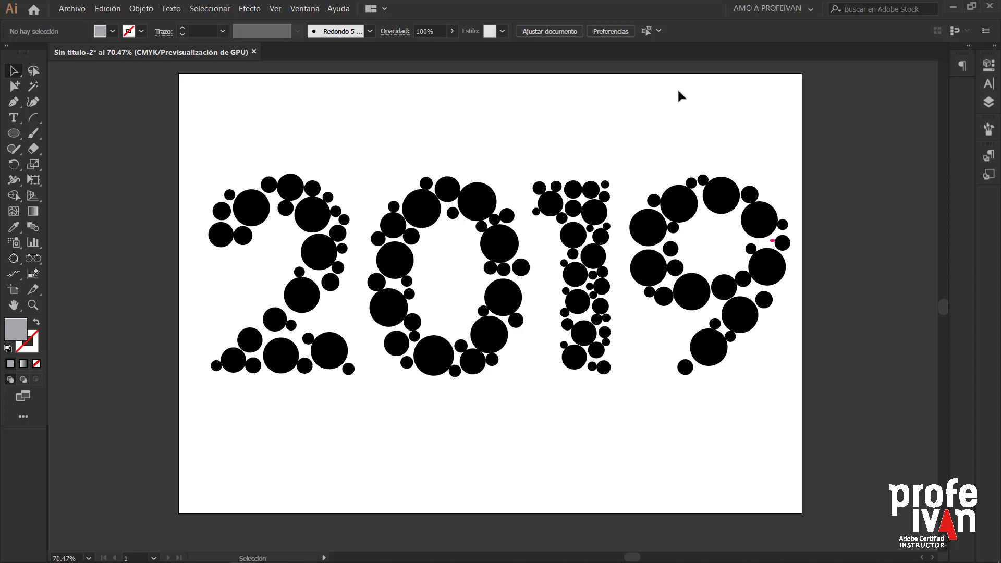
Delete the small stray pink path on the 9
left_click(773, 240)
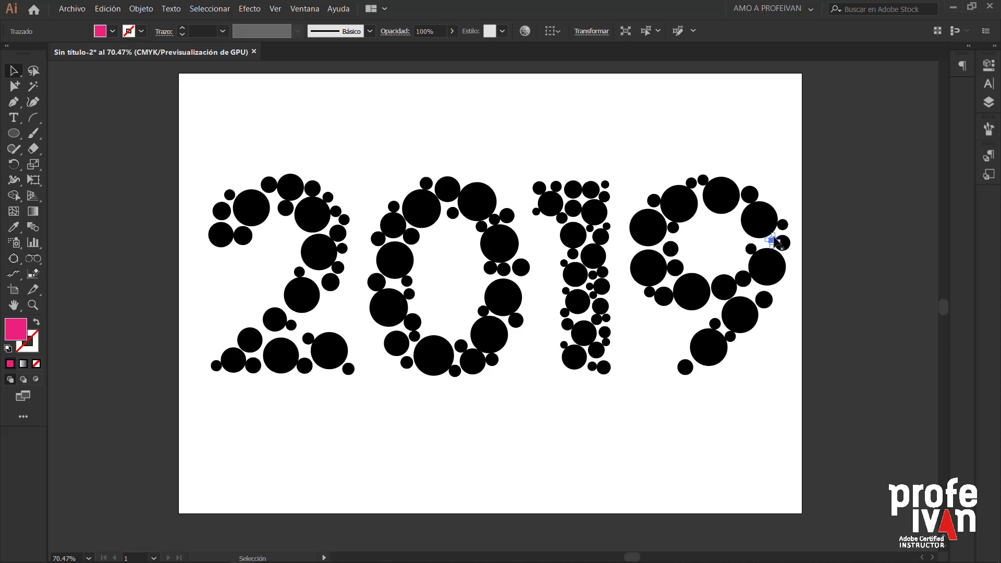
key("Delete")
left_click(305, 8)
Choose the blue-to-pink swatch row, dock the swatch library, and select all 2019 circles
left_click(384, 352)
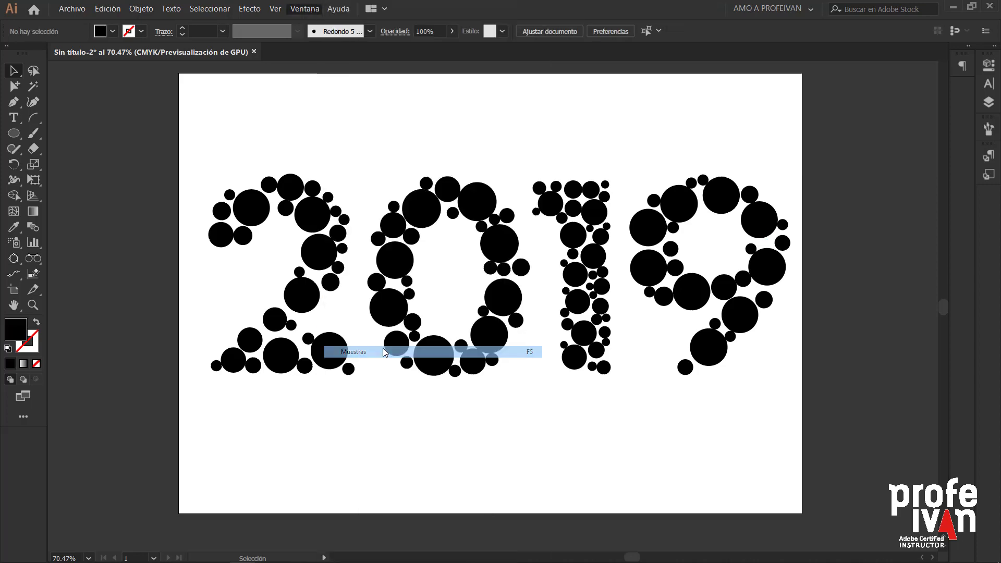
left_click(644, 211)
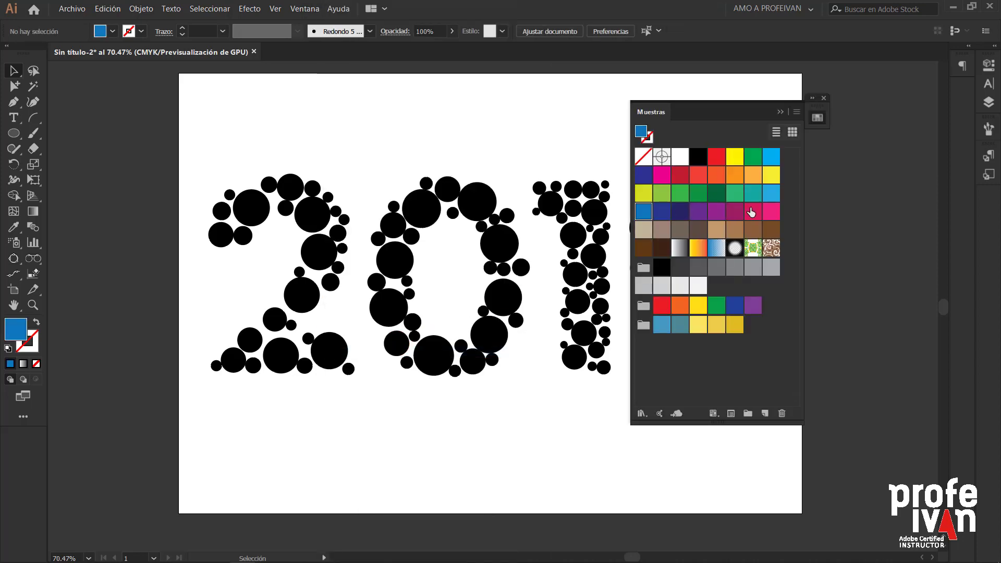
left_click(771, 211, "shift")
left_click_drag(715, 116, 887, 124)
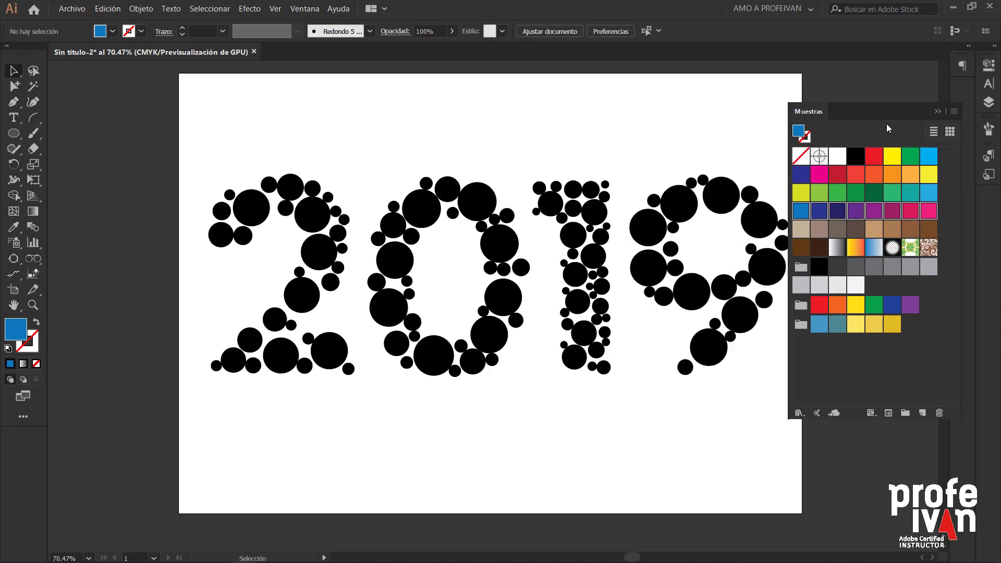
mouse_move(198, 143)
left_mouse_down()
mouse_move(662, 323)
mouse_move(803, 409)
left_mouse_up()
left_click(72, 8)
mouse_move(108, 231)
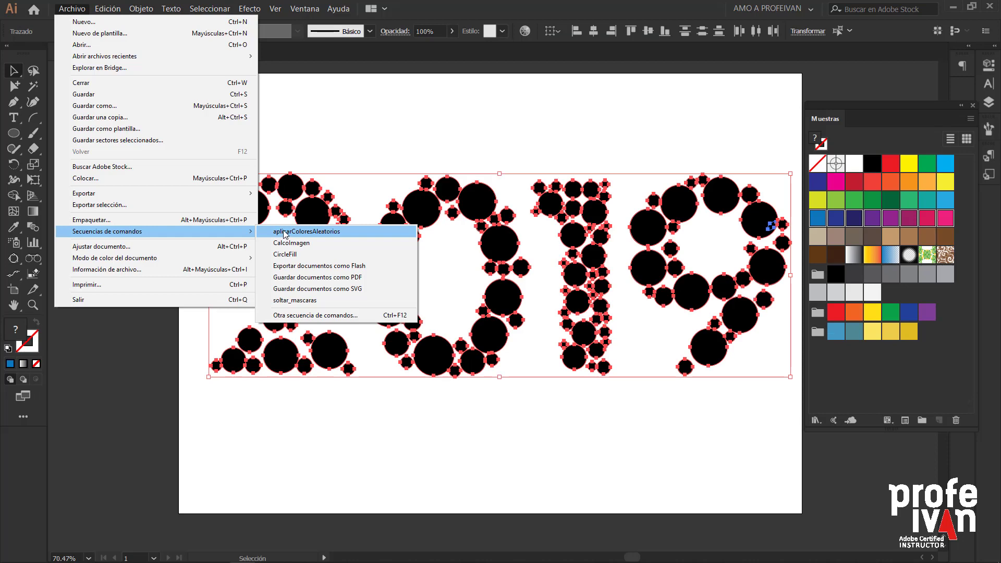
Randomly recolour the circles with aplicarColoresAleatorios, then reselect all the circles
left_click(285, 232)
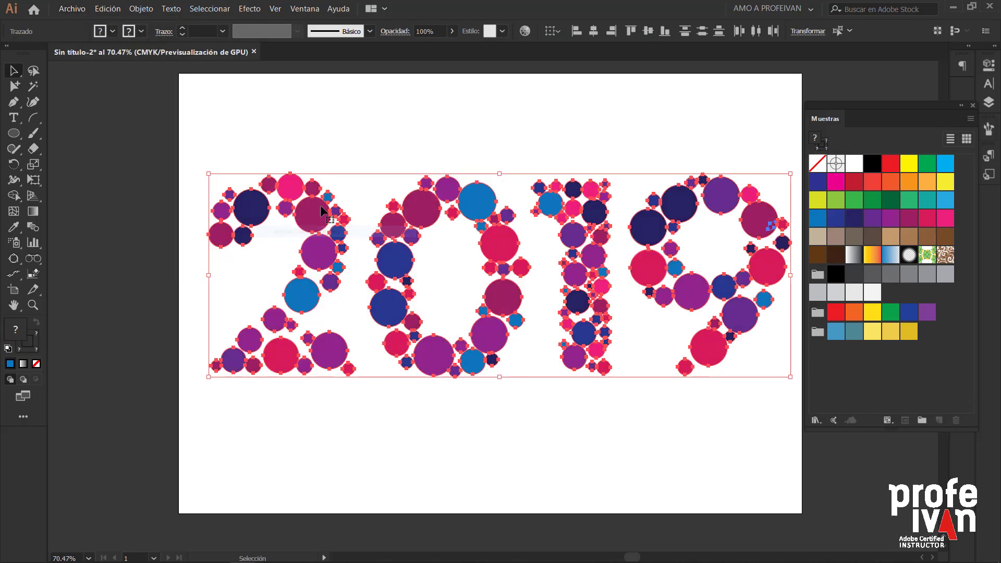
left_click(494, 125)
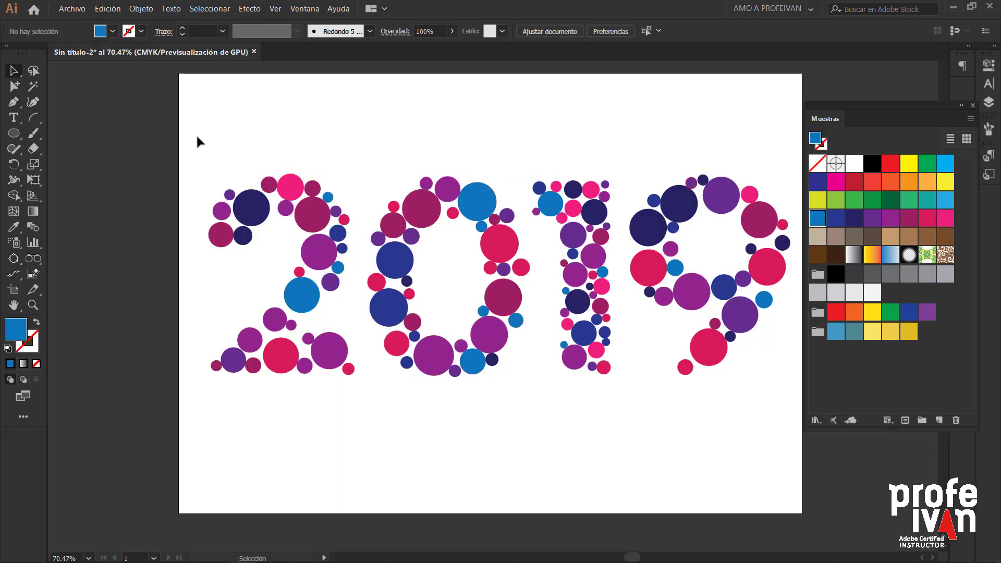
left_click_drag(196, 141, 797, 390)
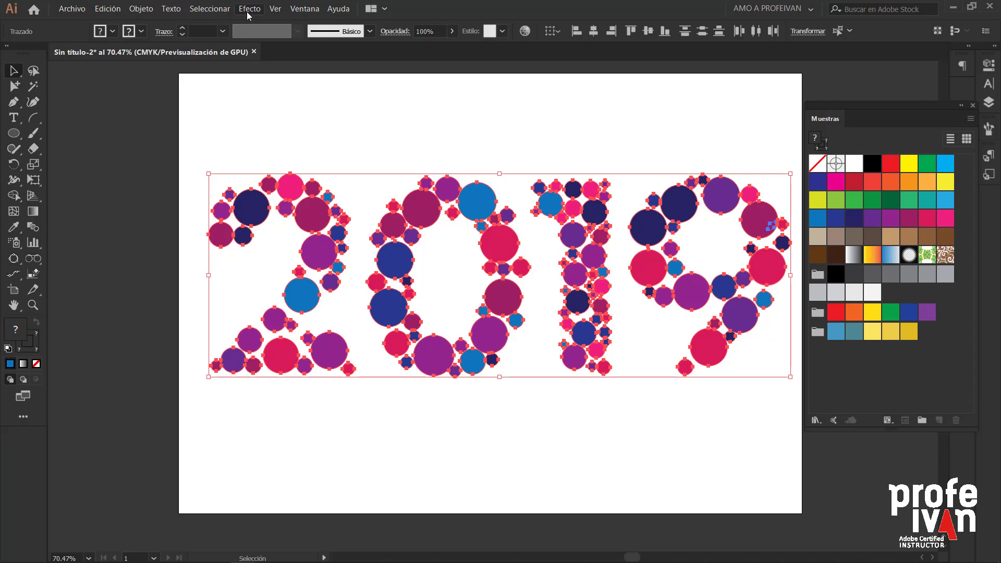
Apply a 77% Fruncir y engordar (Pucker & Bloat) effect to the circles, then close the swatch library
left_click(256, 10)
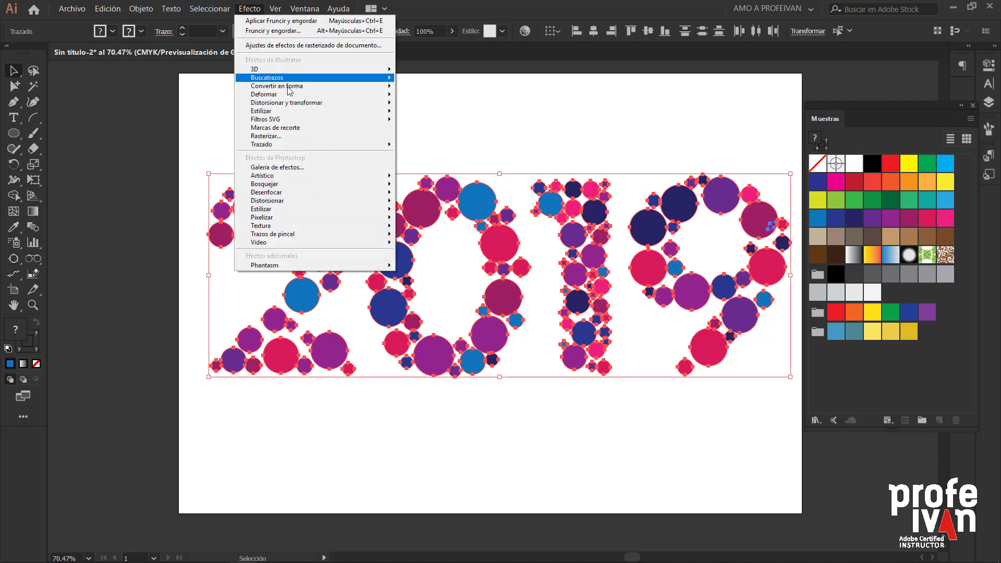
mouse_move(286, 102)
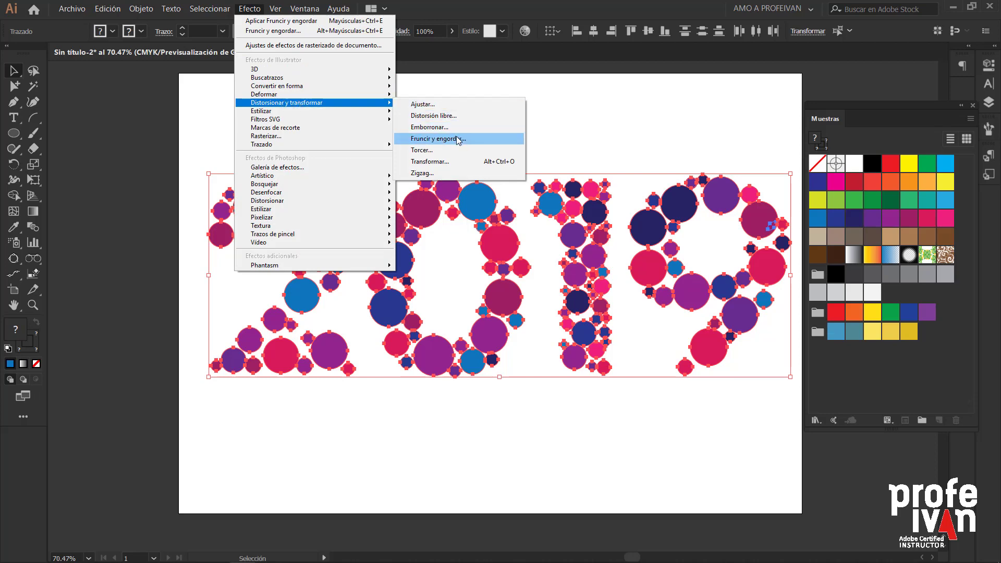
left_click(459, 139)
left_click(108, 137)
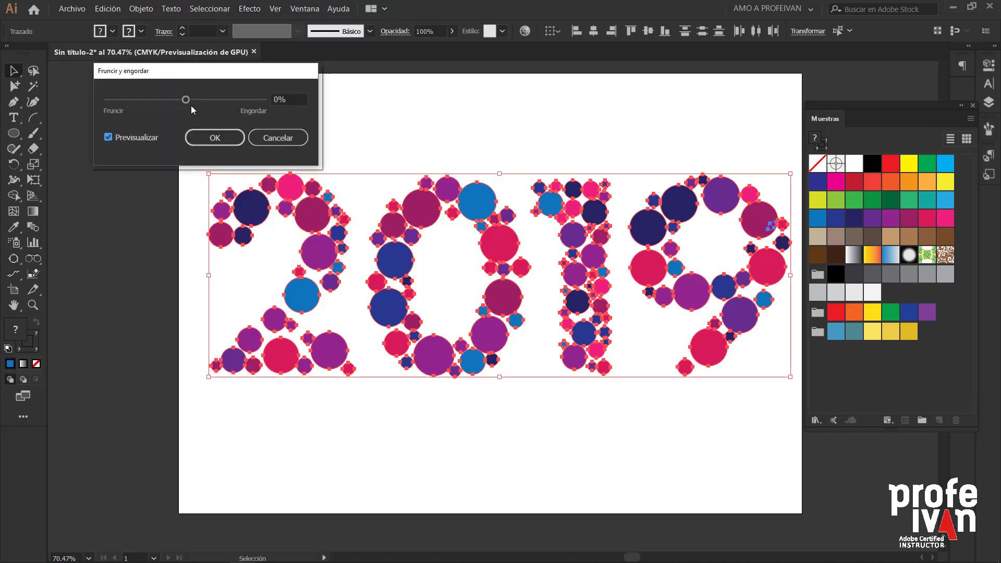
left_click_drag(185, 100, 216, 100)
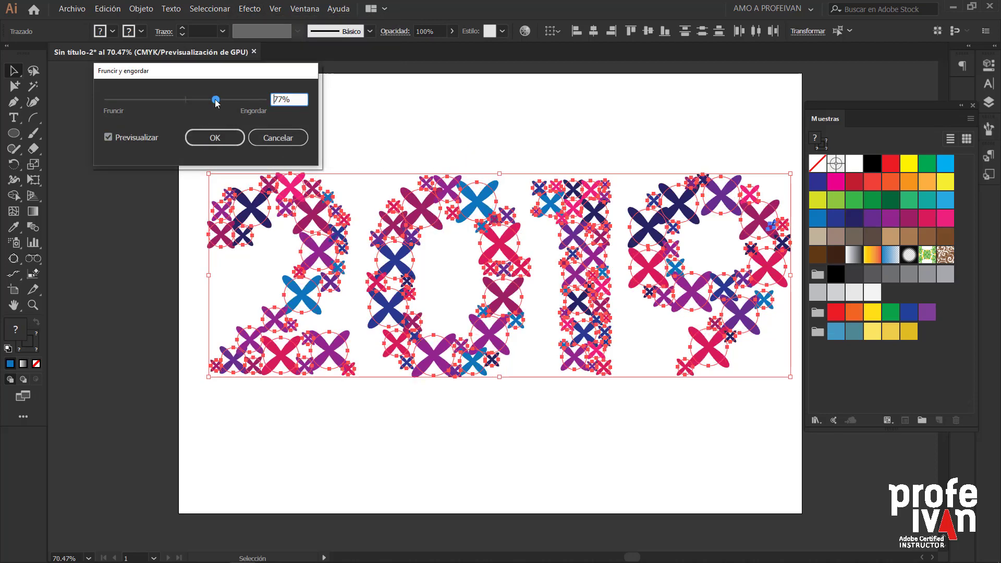
left_click(232, 138)
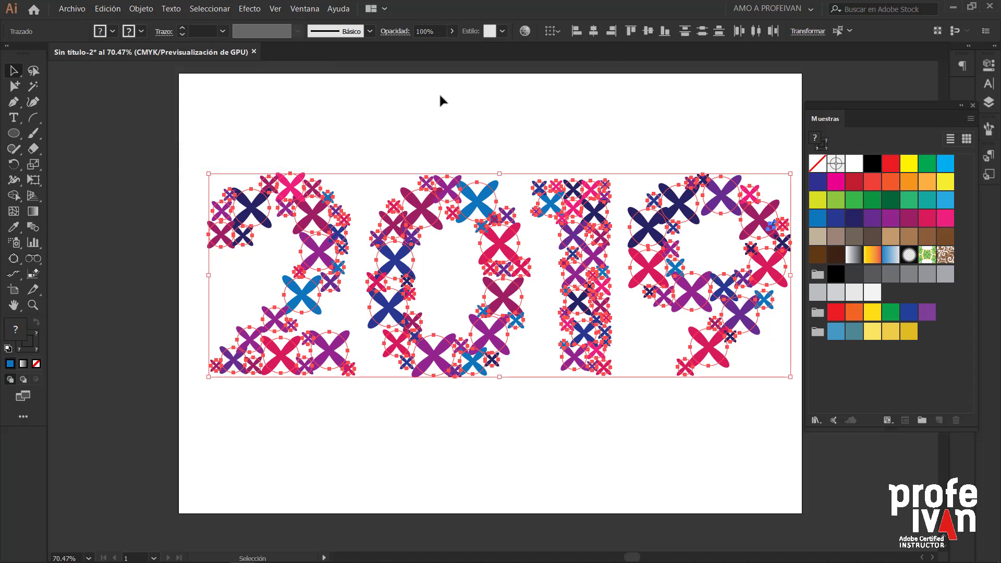
left_click(973, 105)
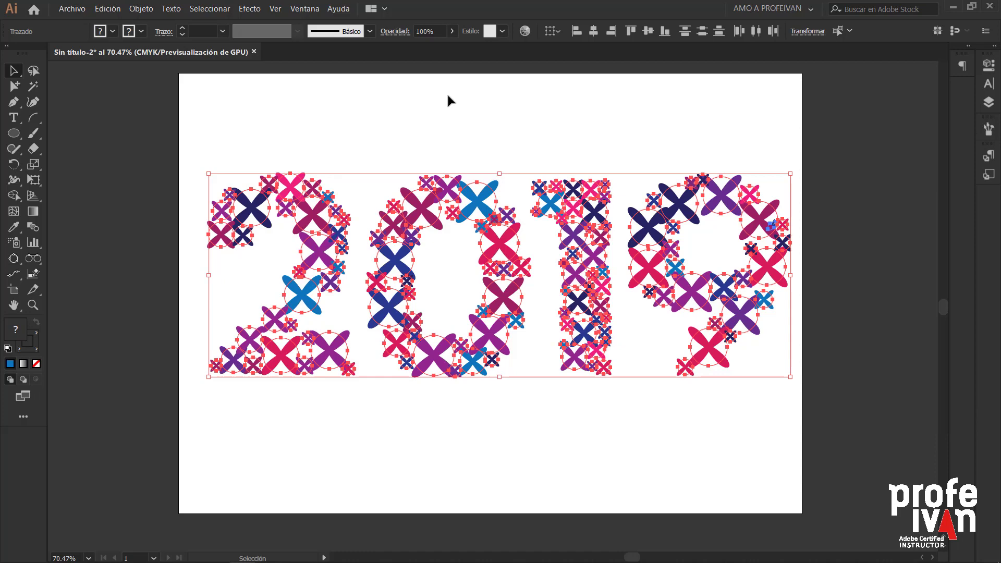
Run the RandRotate.js script, accepting the default minimum and 360 maximum rotation angles
left_click(72, 8)
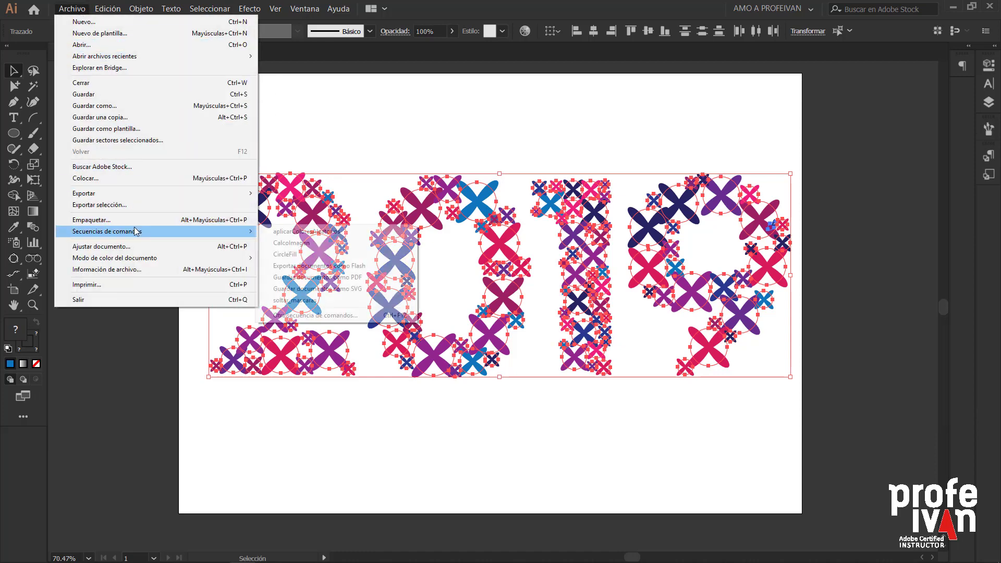
left_click(135, 231)
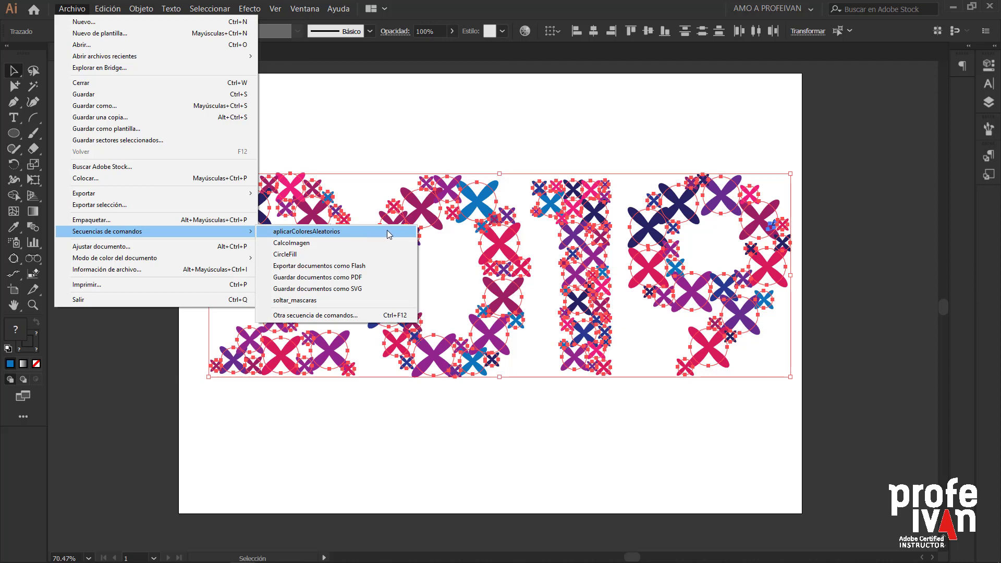
left_click(372, 316)
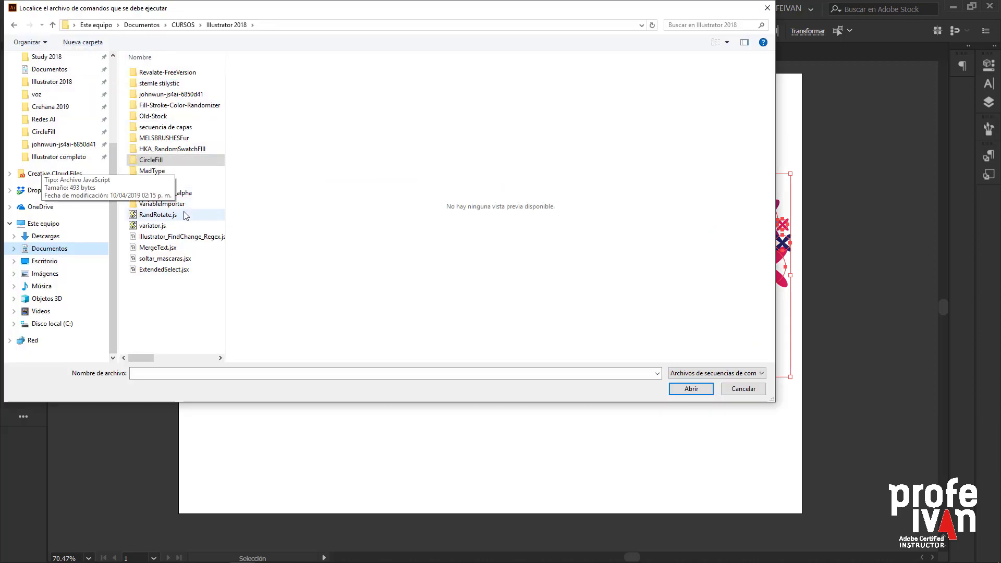
double_click(174, 214)
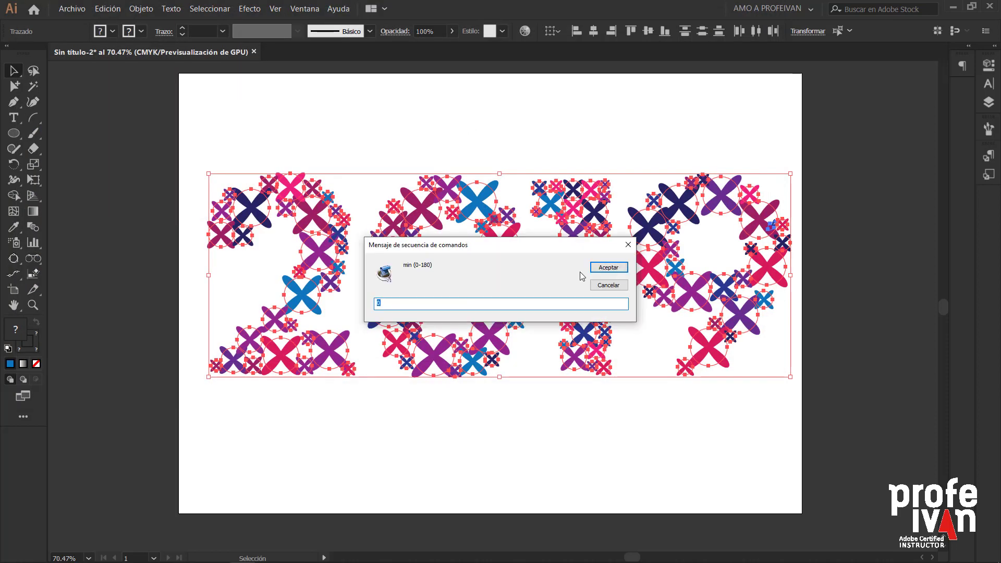
left_click(604, 268)
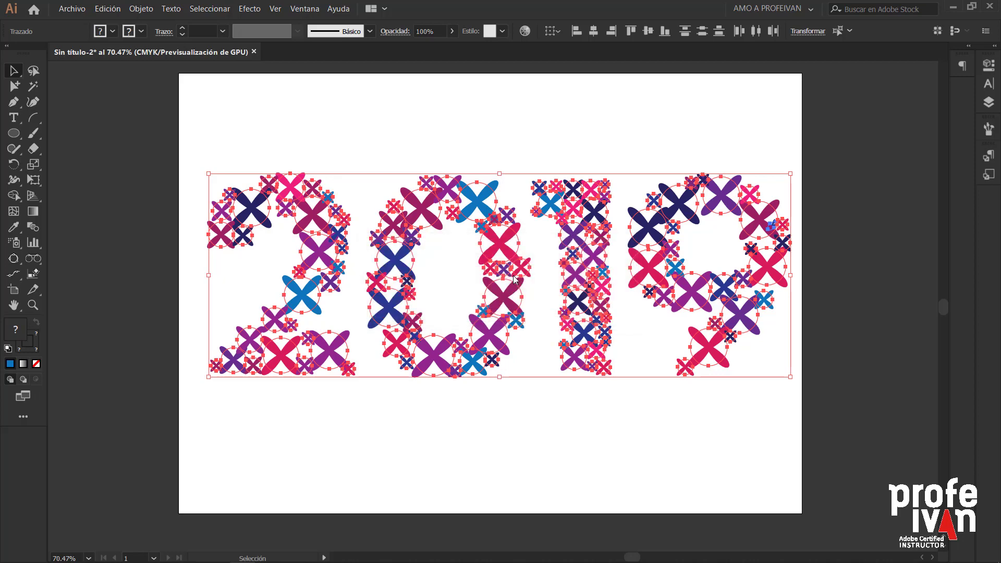
left_click(605, 268)
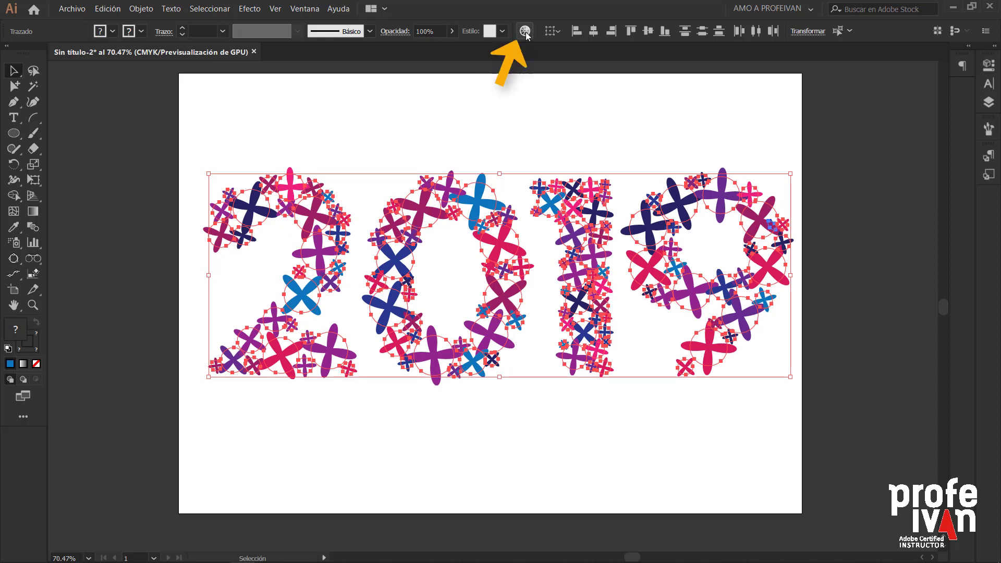
Recolor the crosses by shifting the linked harmony colours from blue to green, then deselect
left_click(525, 32)
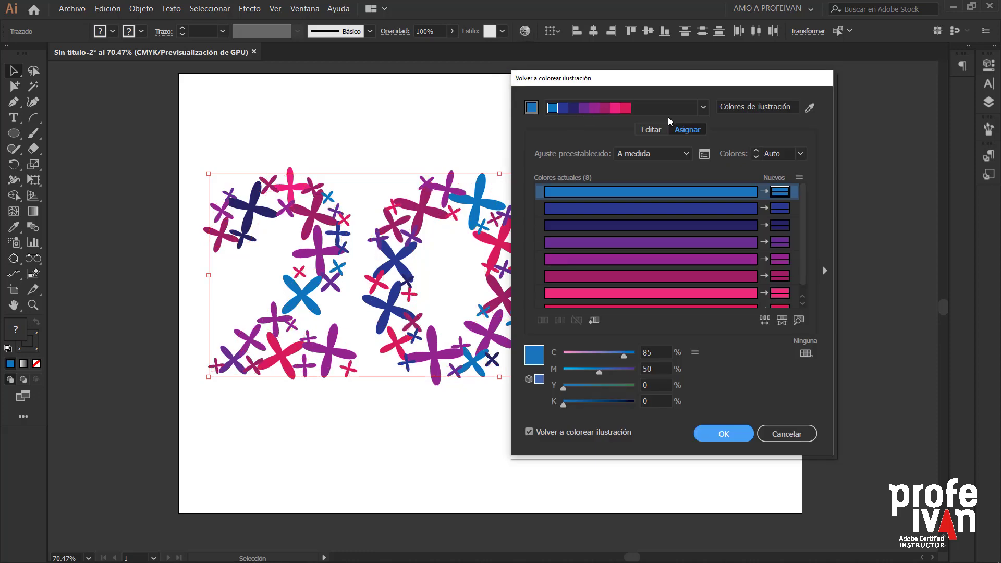
left_click(655, 131)
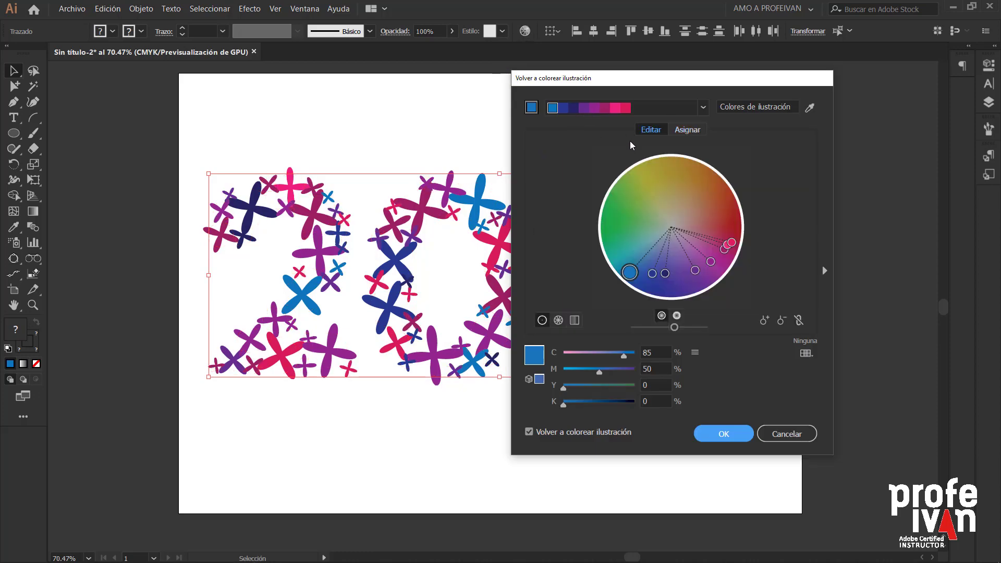
left_click(798, 319)
left_click_drag(629, 271, 623, 183)
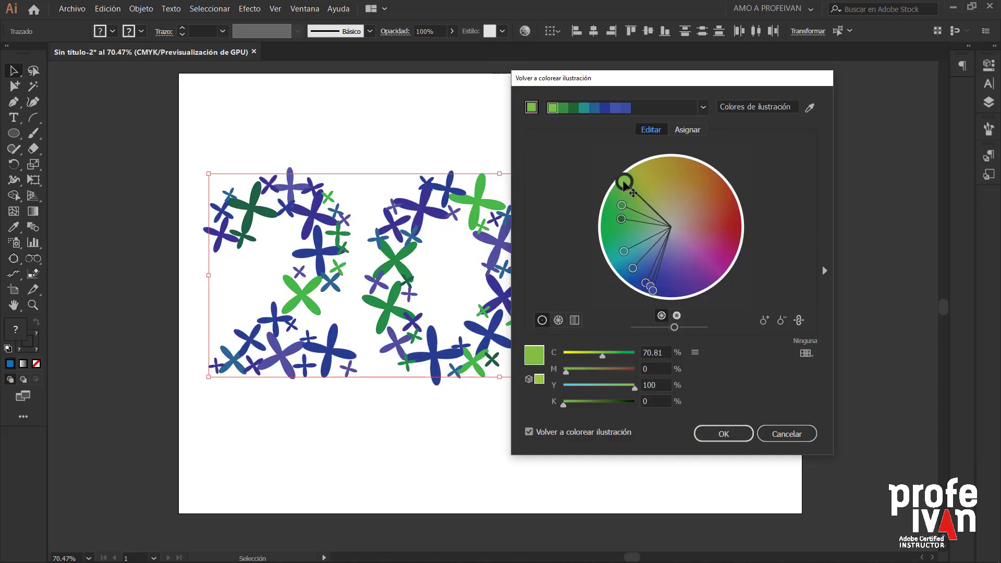
left_click(724, 434)
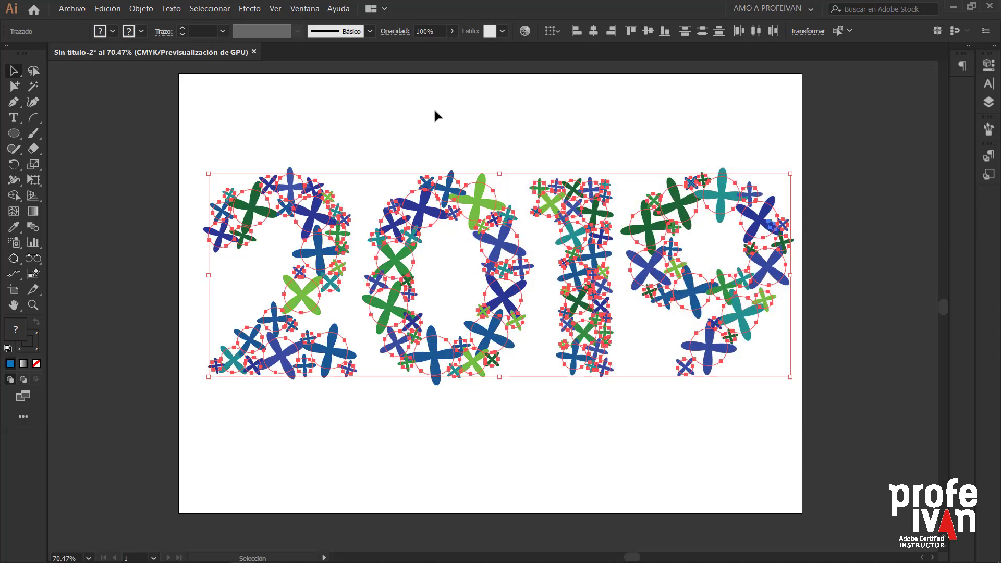
left_click(438, 106)
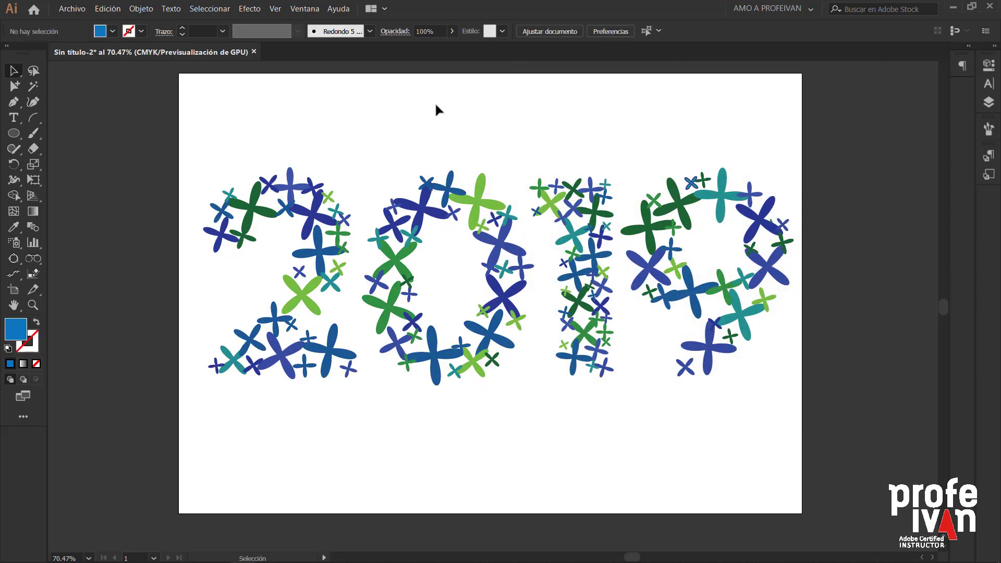